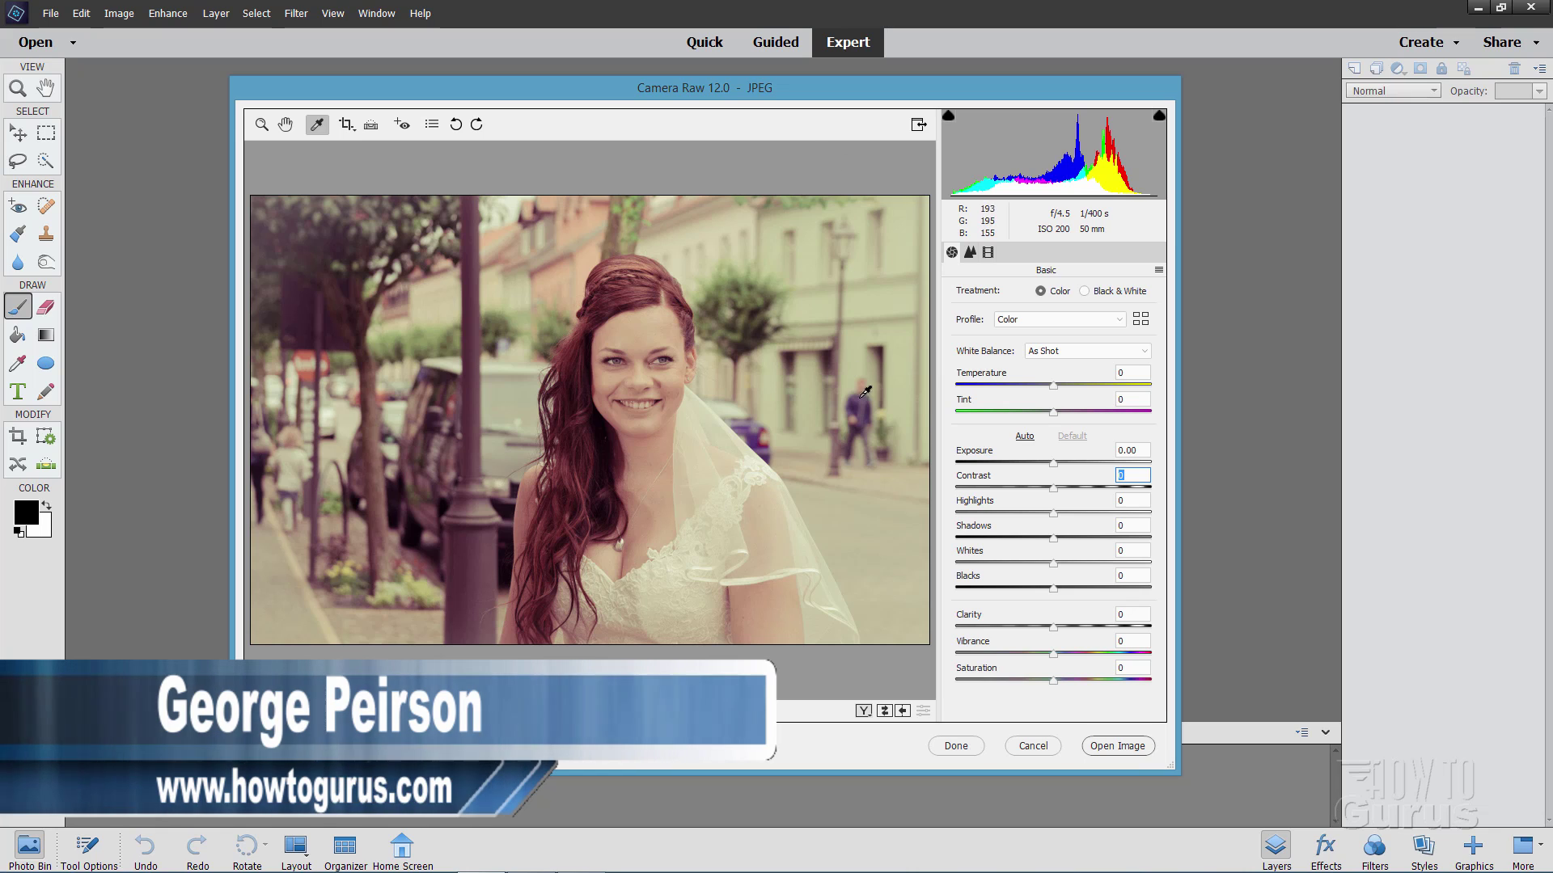
# Step: Swap the Before/After preview so it shows the edited Camera Raw settings
pyautogui.click(884, 711)
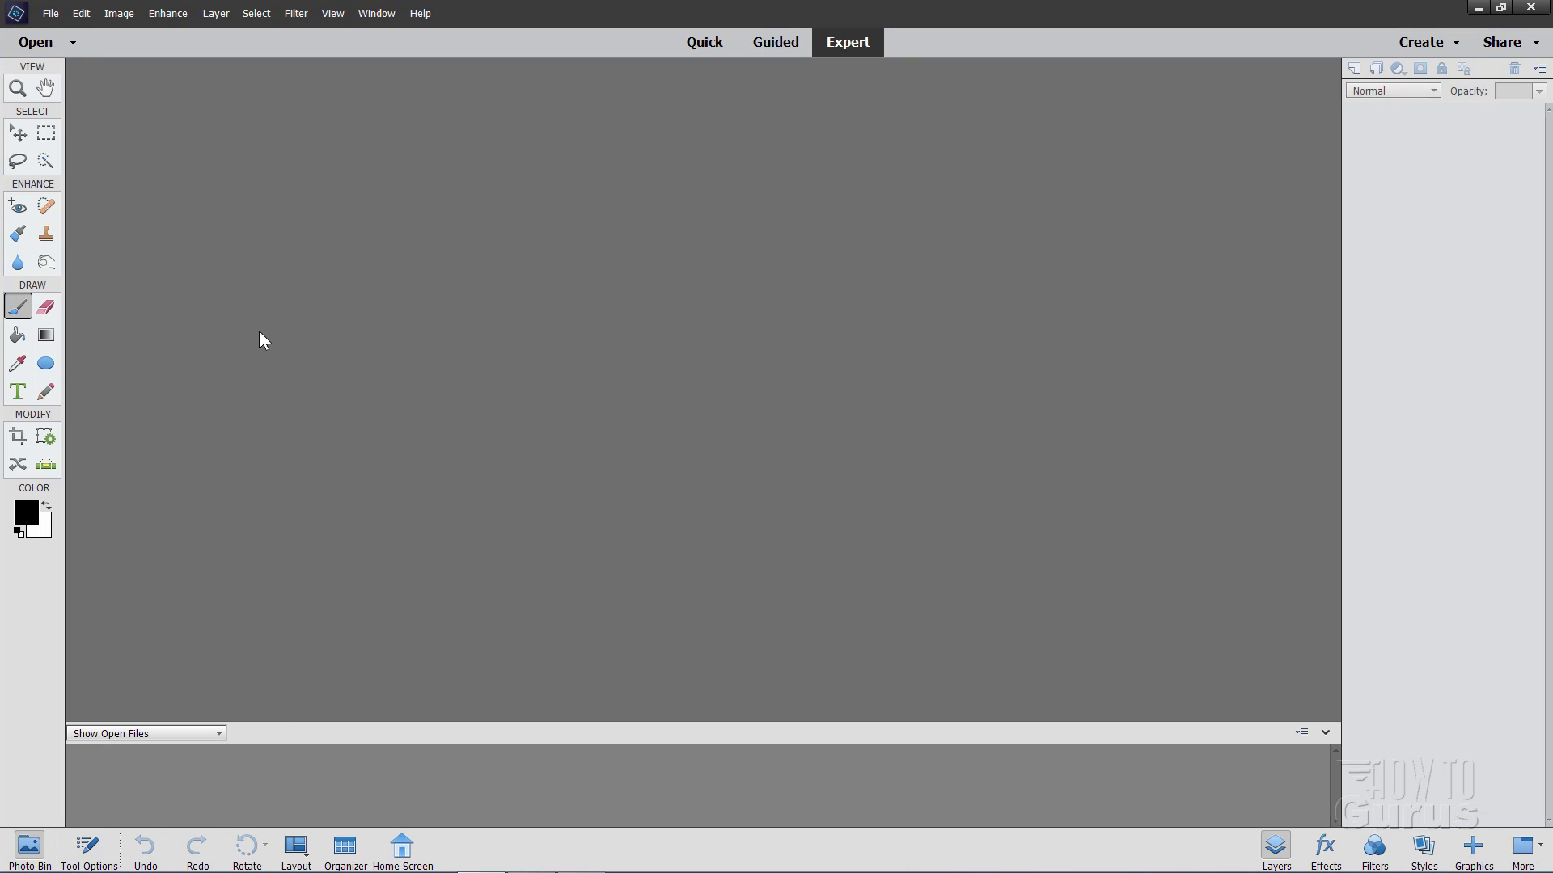
# Step: Open bride-2470857_1920.jpg through File > Open in Camera Raw
pyautogui.click(55, 14)
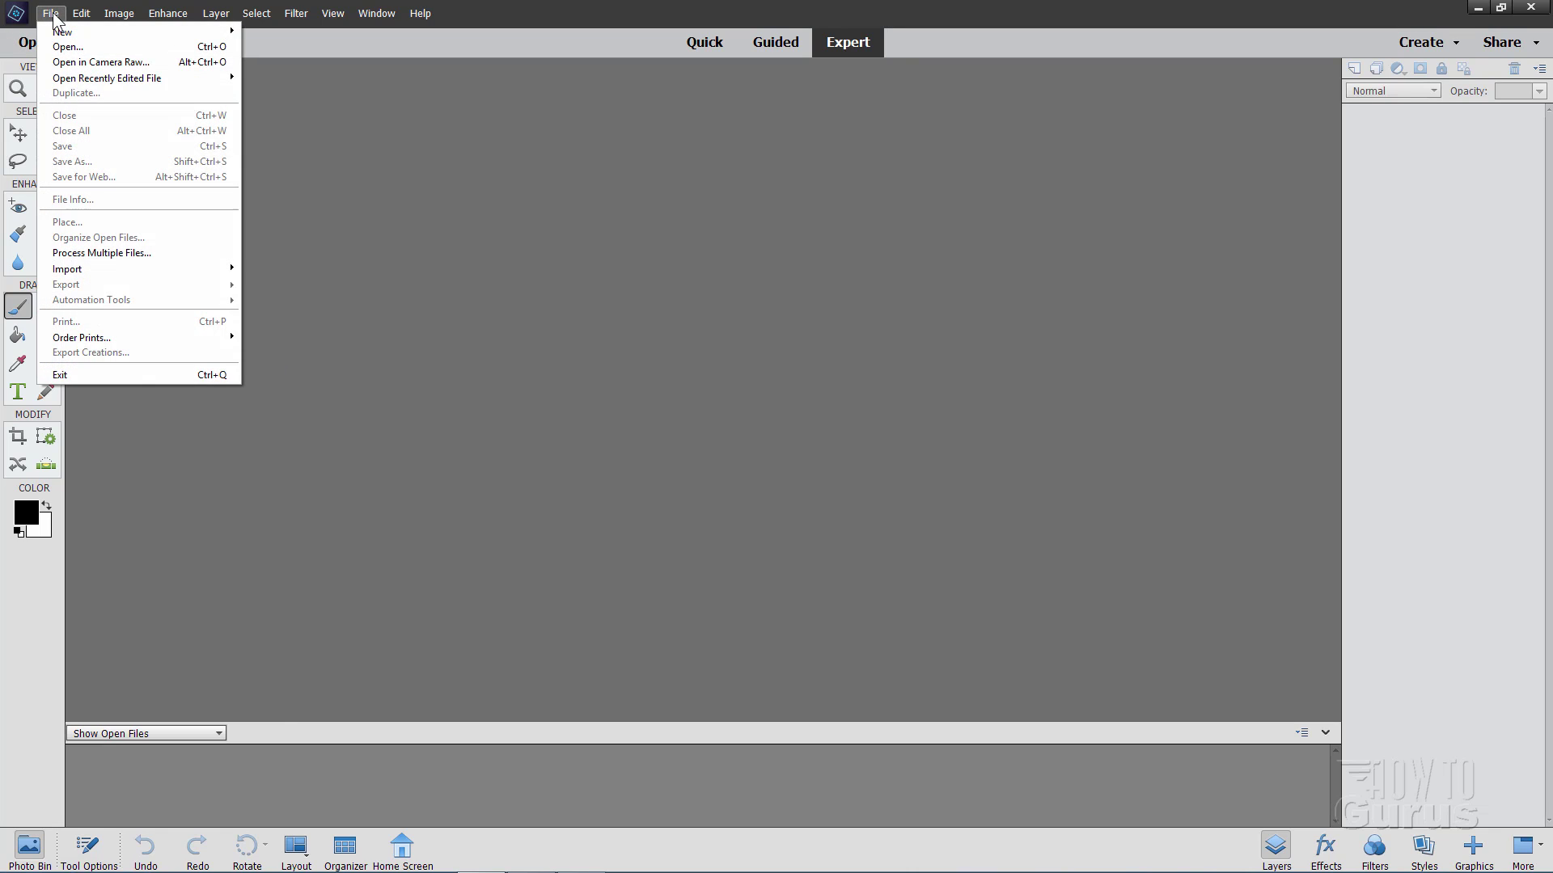
pyautogui.click(110, 63)
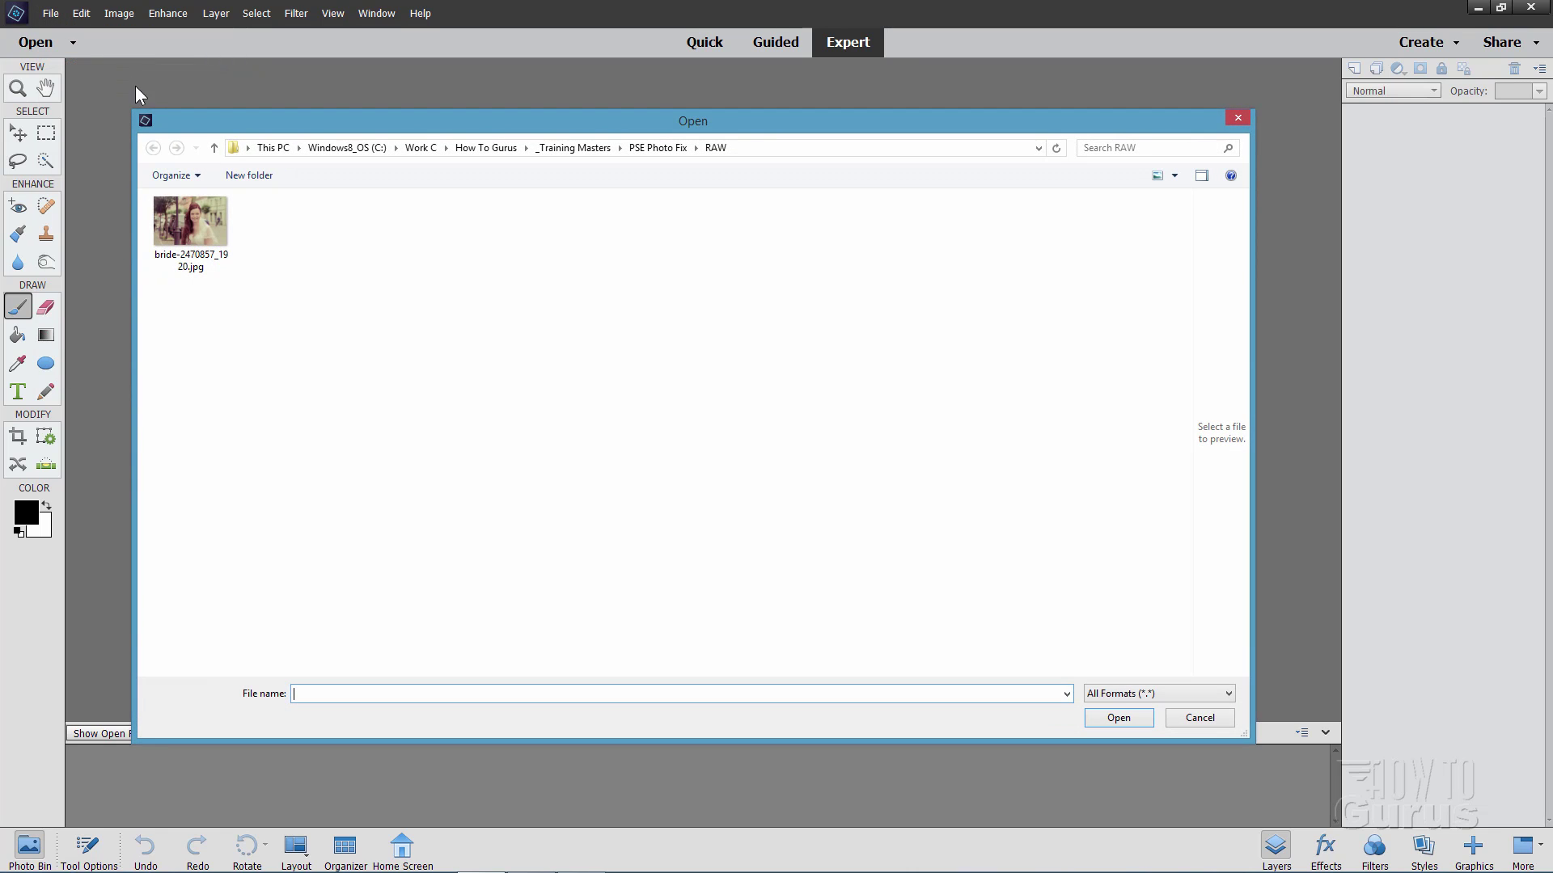
pyautogui.click(201, 230)
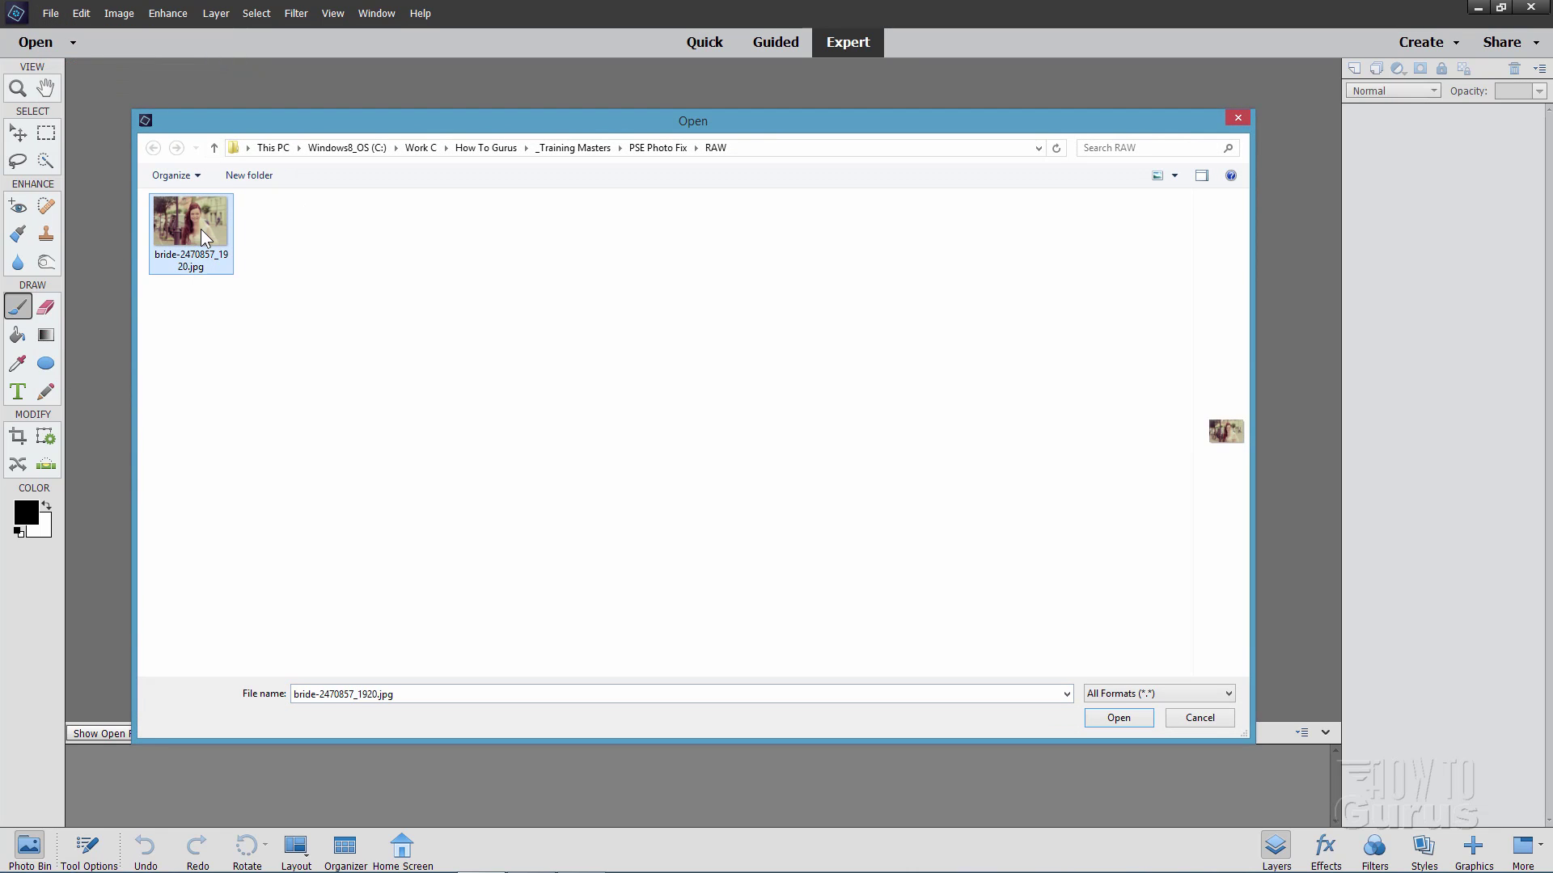
pyautogui.click(1118, 718)
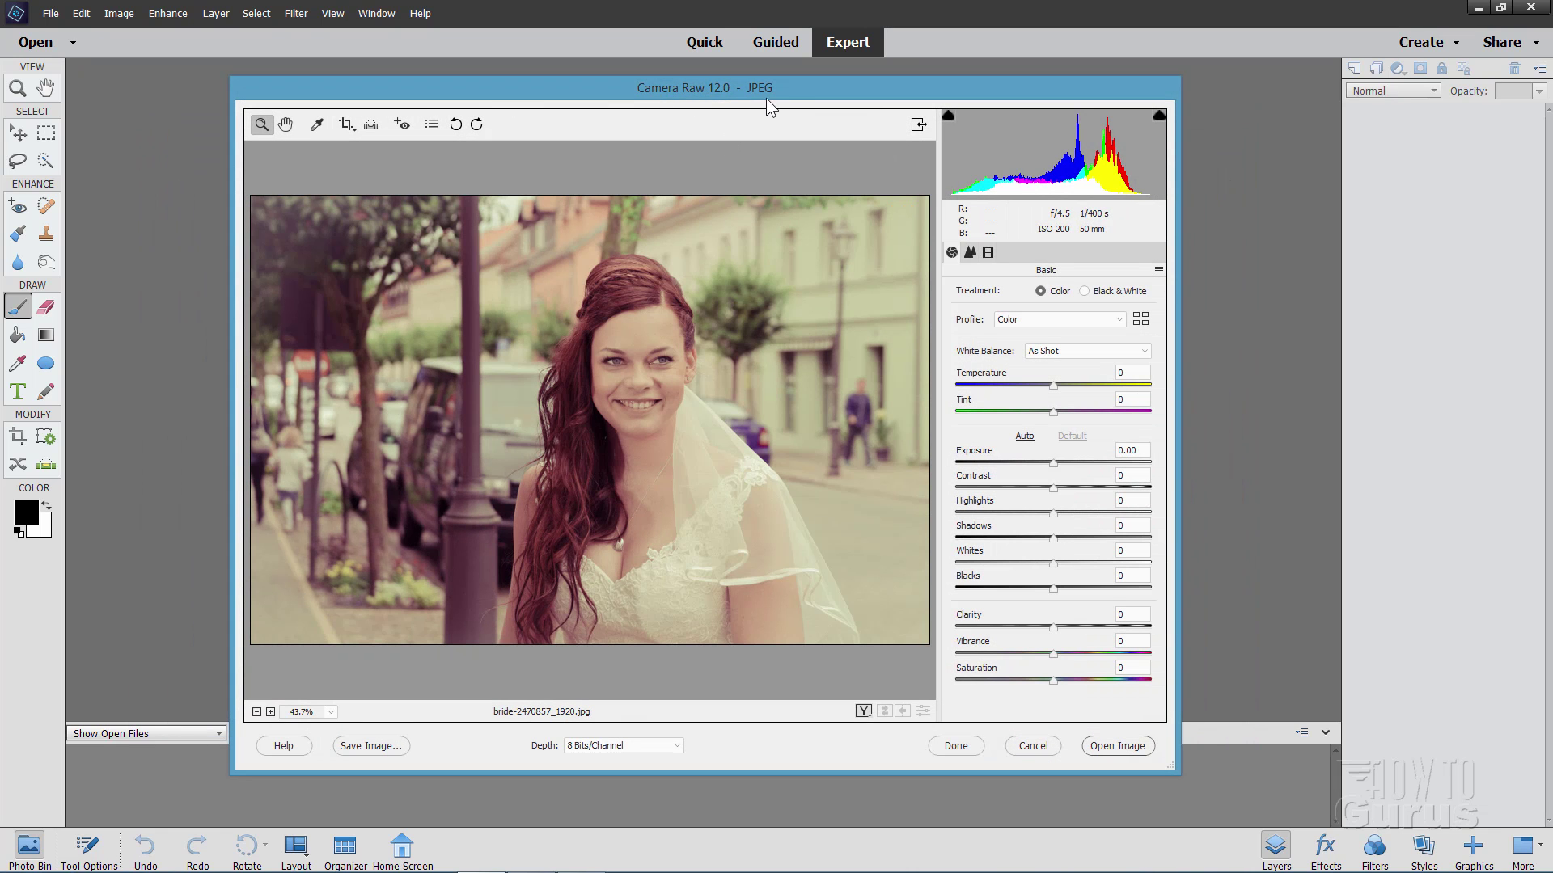
# Step: Nudge the Camera Raw window and select the White Balance Tool eyedropper
pyautogui.moveTo(789, 94); pyautogui.dragTo(751, 108)
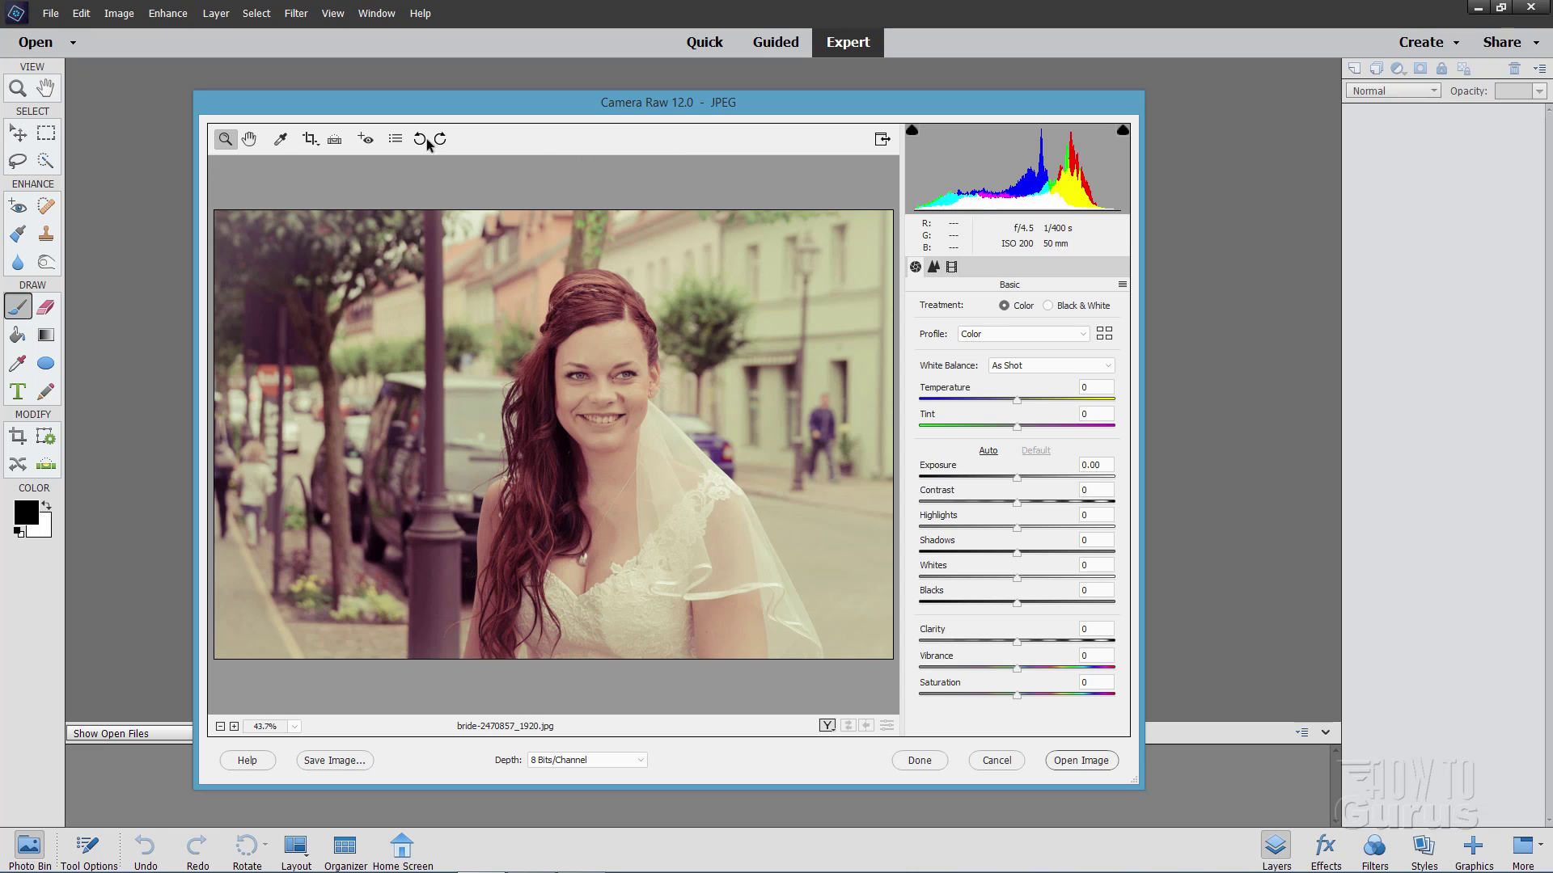
pyautogui.click(281, 144)
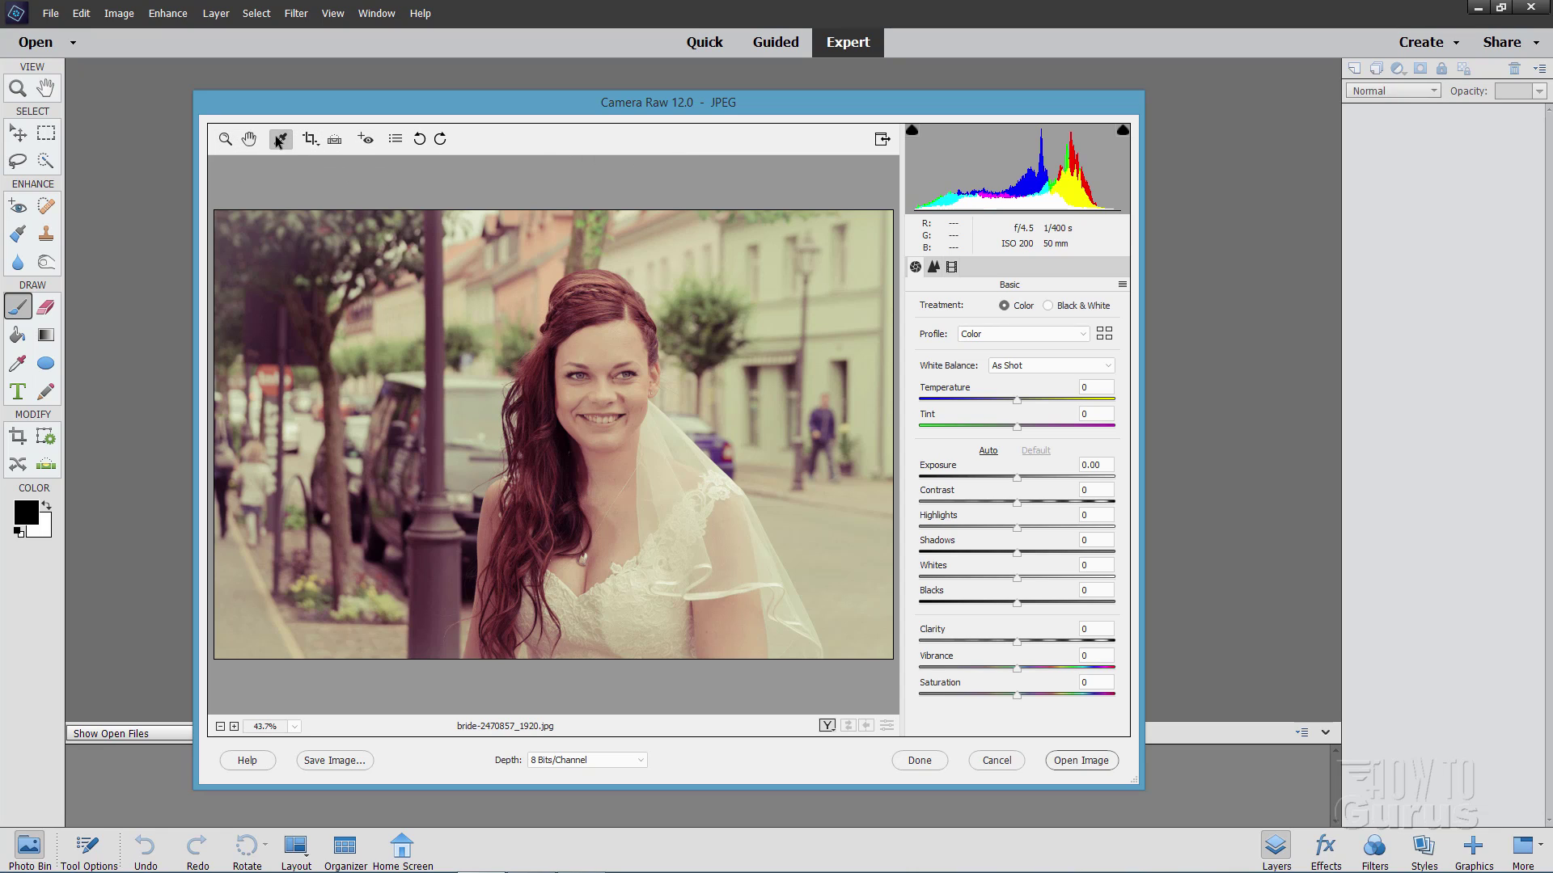
# Step: Sample the bride's white veil repeatedly until Temperature reads -11 and Tint +32
pyautogui.click(706, 592)
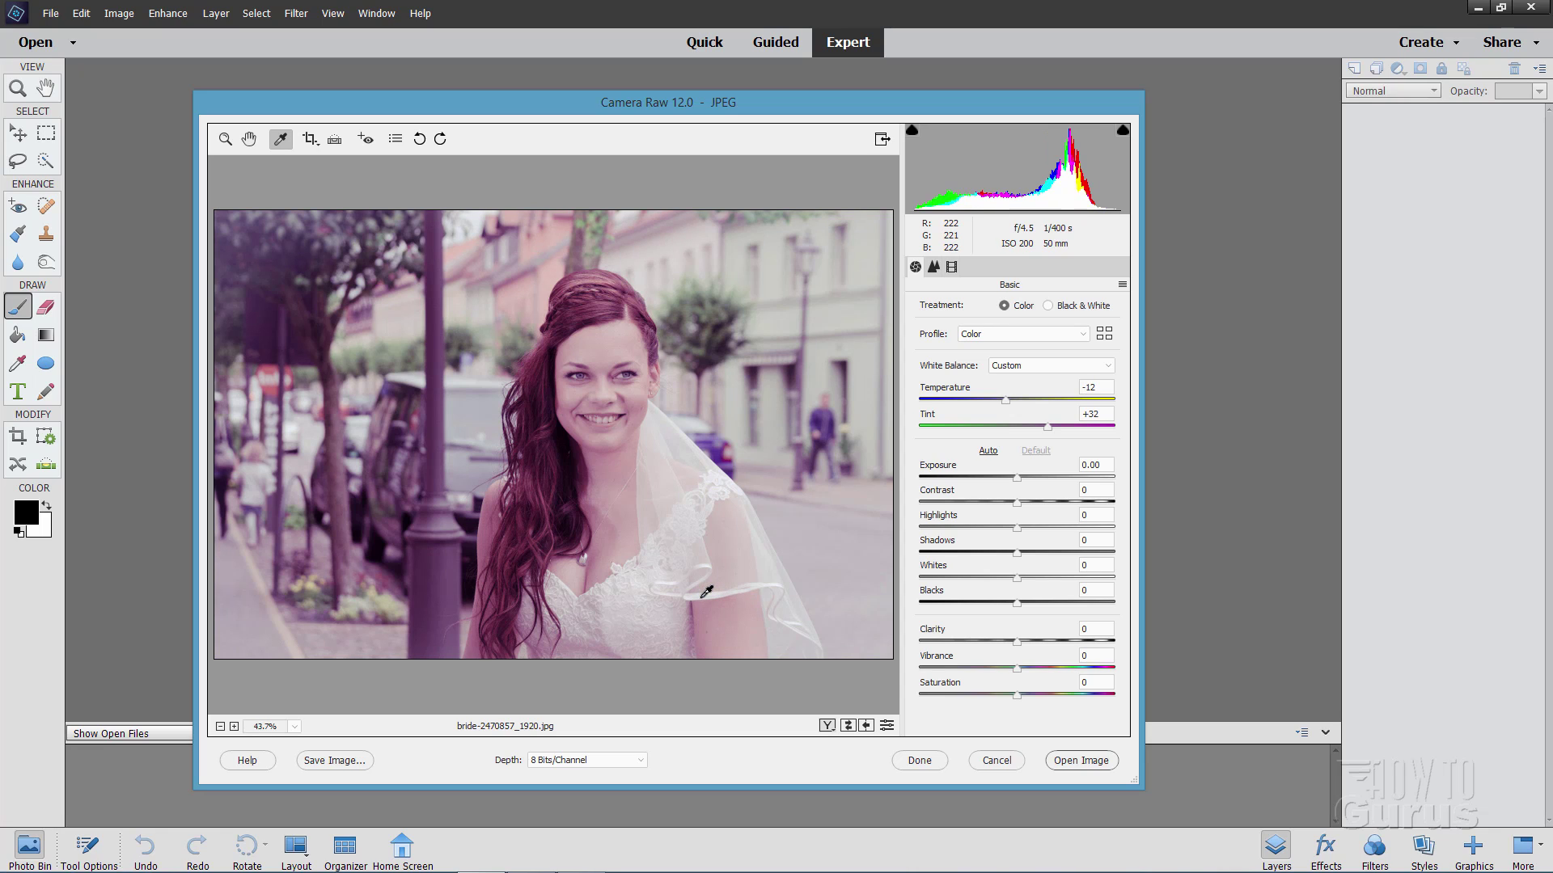
pyautogui.click(709, 591)
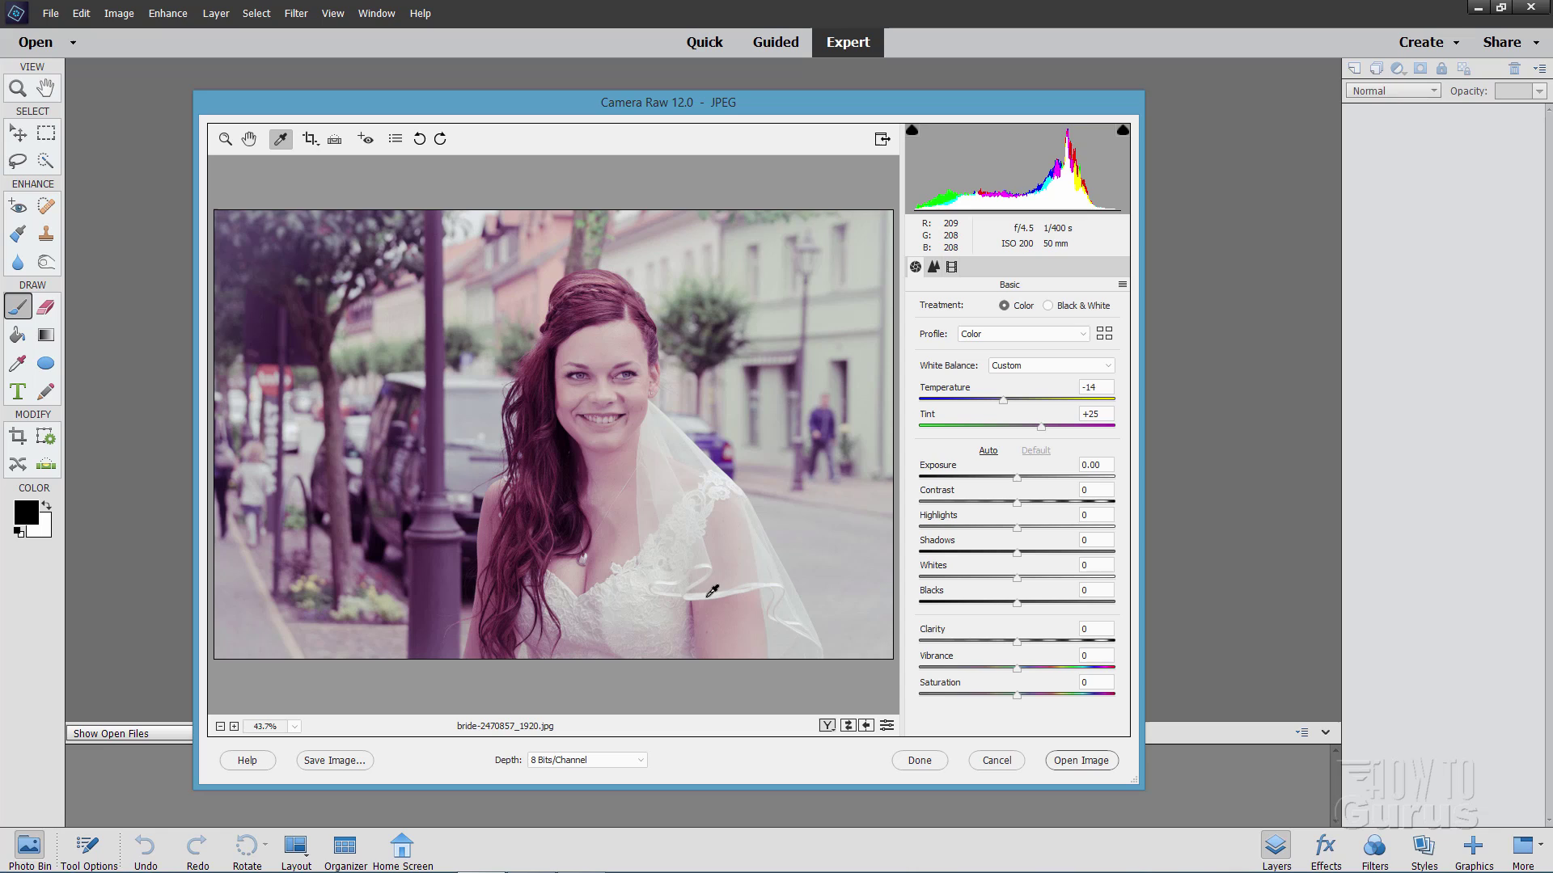
pyautogui.click(708, 591)
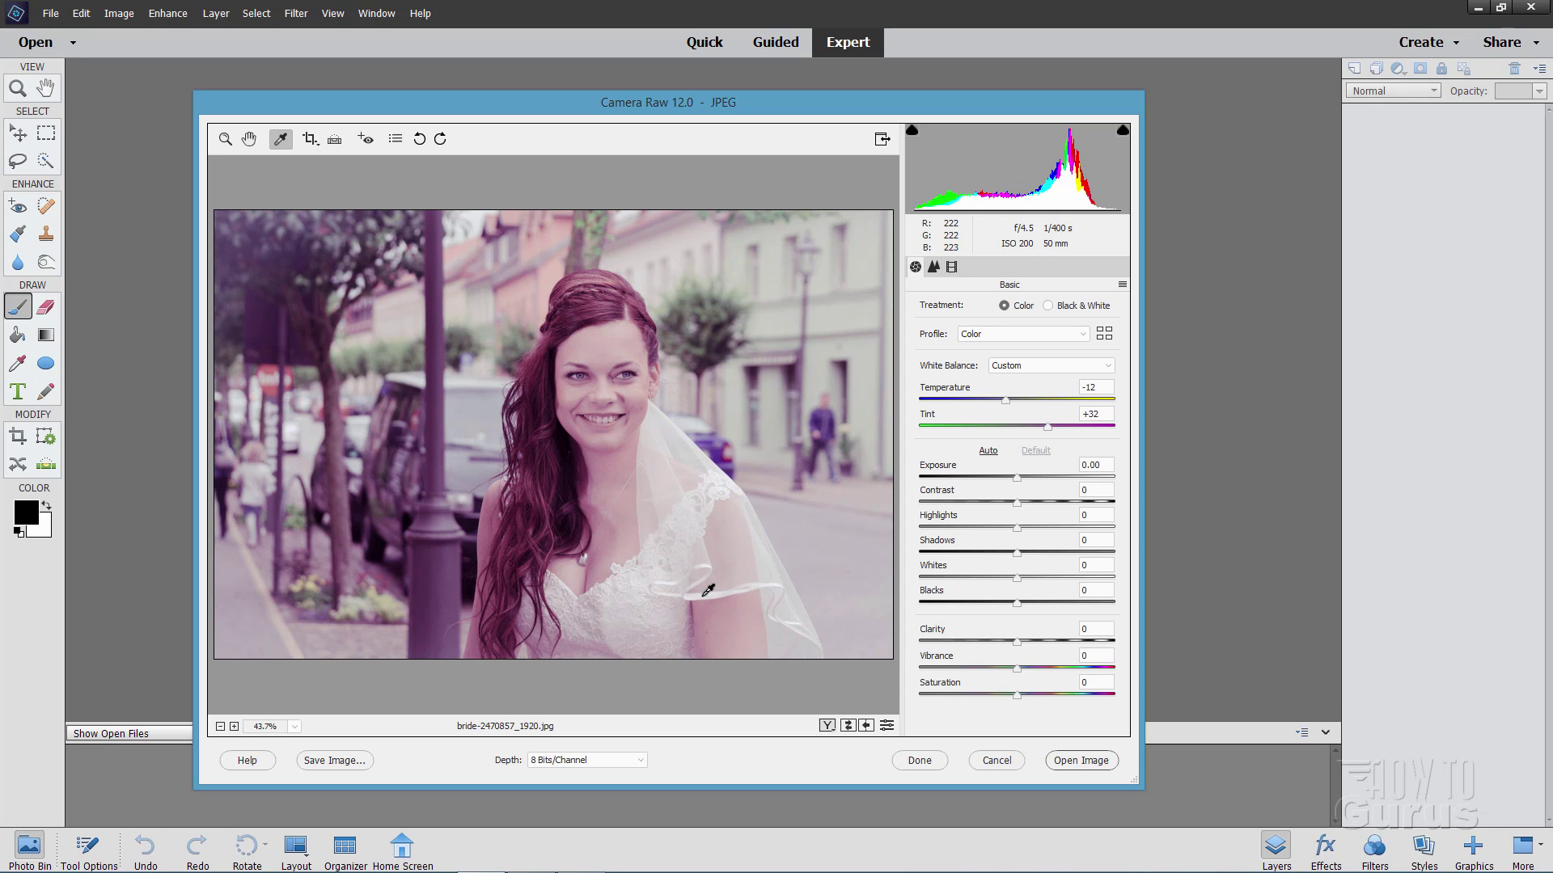
pyautogui.click(707, 591)
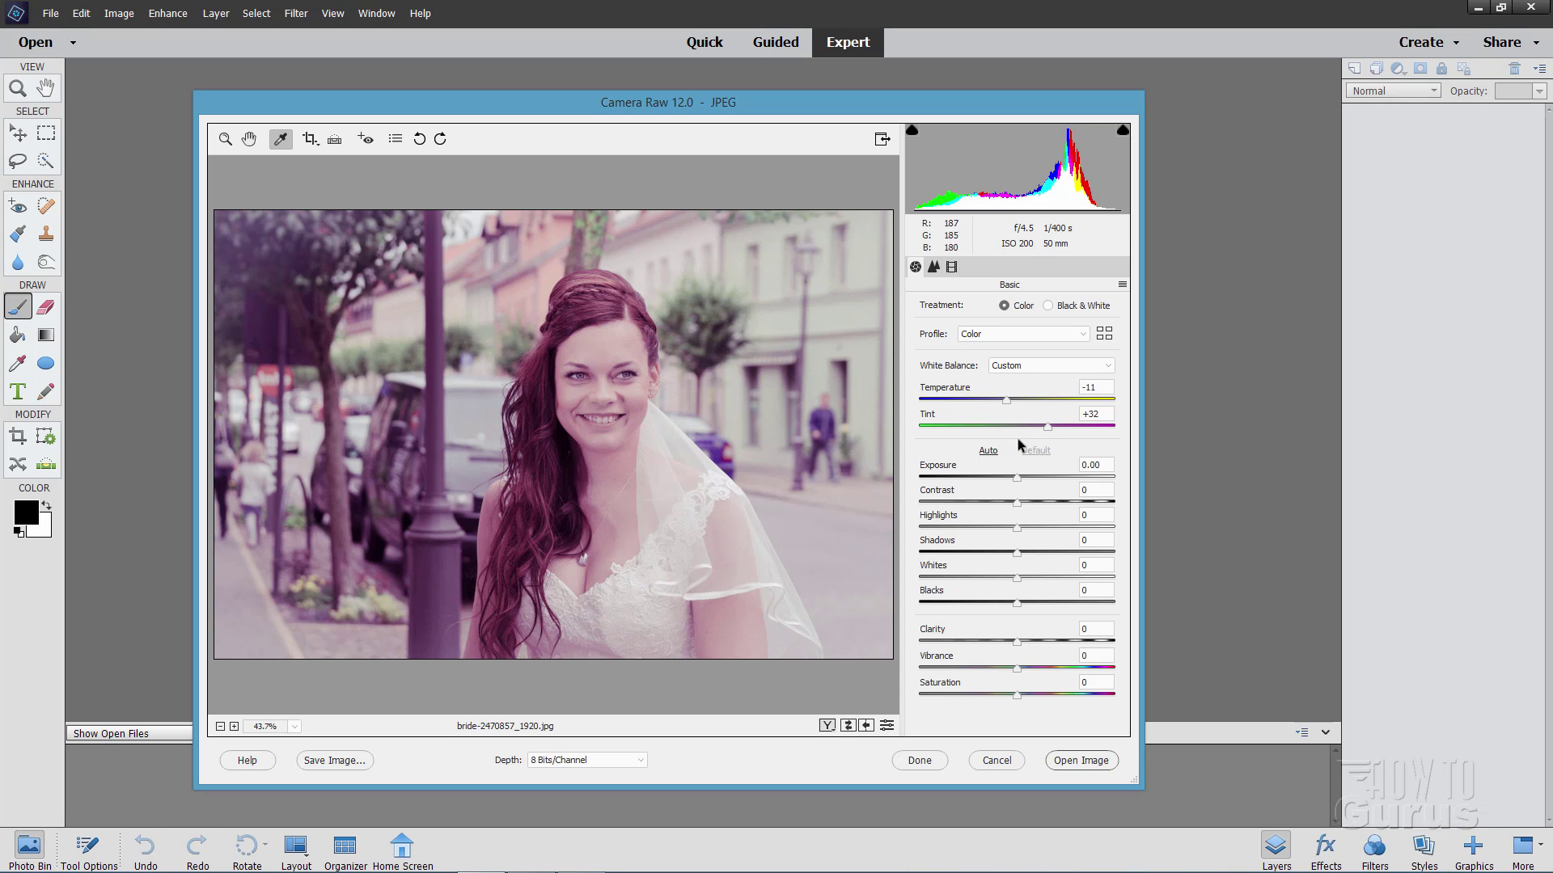
# Step: Pull Tint down to +24 and nudge Temperature slightly warmer
pyautogui.moveTo(1048, 428)
pyautogui.mouseDown()
pyautogui.moveTo(1017, 439)
pyautogui.moveTo(1043, 430)
pyautogui.mouseUp()
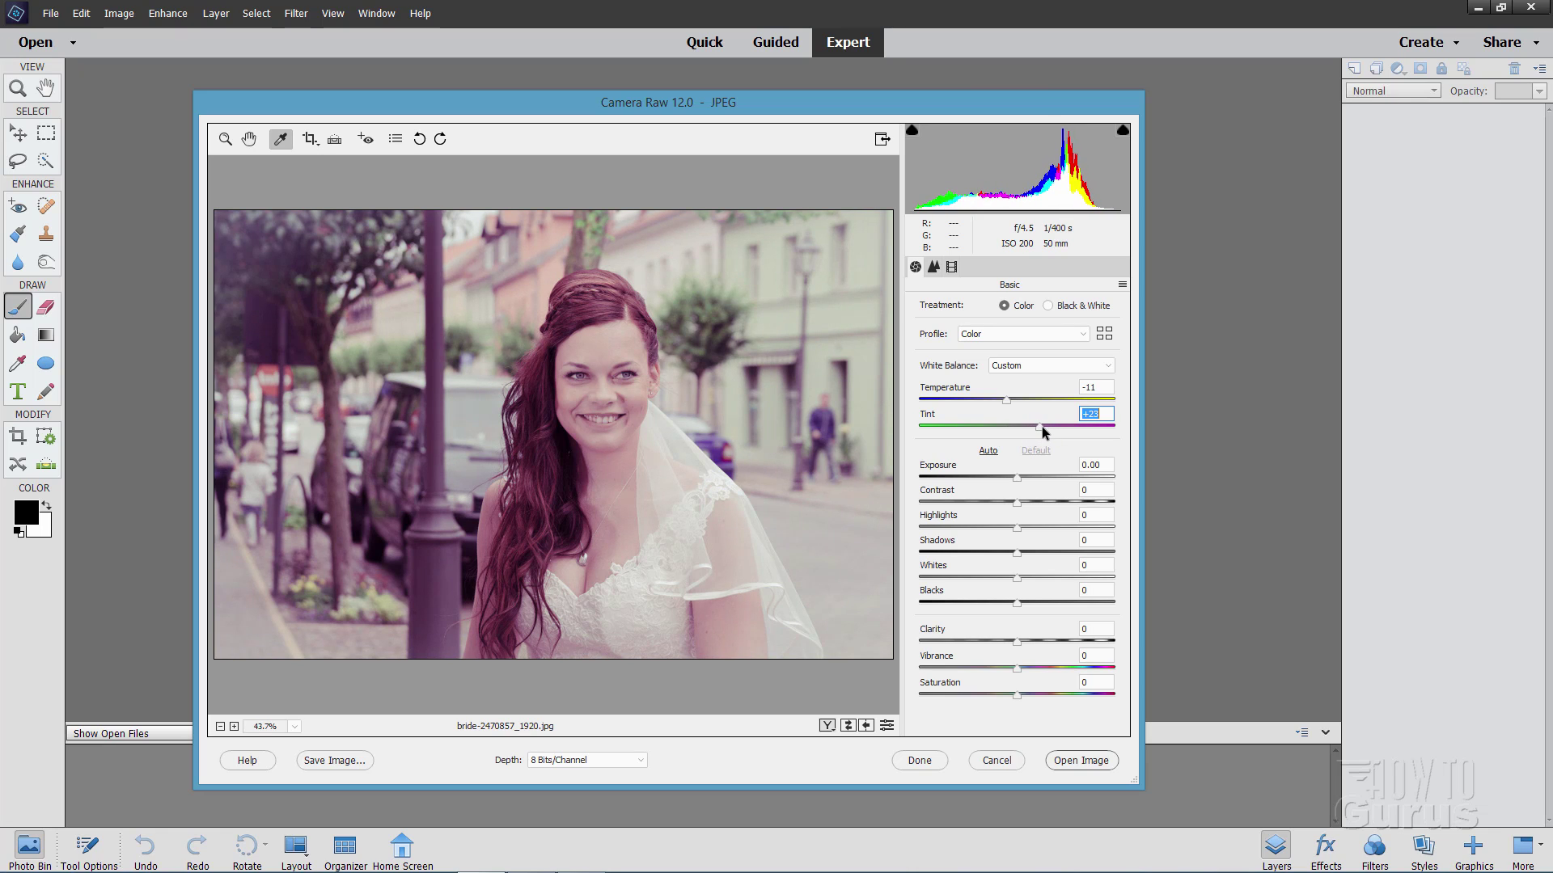
pyautogui.moveTo(1042, 426); pyautogui.dragTo(1040, 427)
pyautogui.moveTo(1006, 408)
pyautogui.mouseDown()
pyautogui.moveTo(1033, 409)
pyautogui.moveTo(1013, 409)
pyautogui.mouseUp()
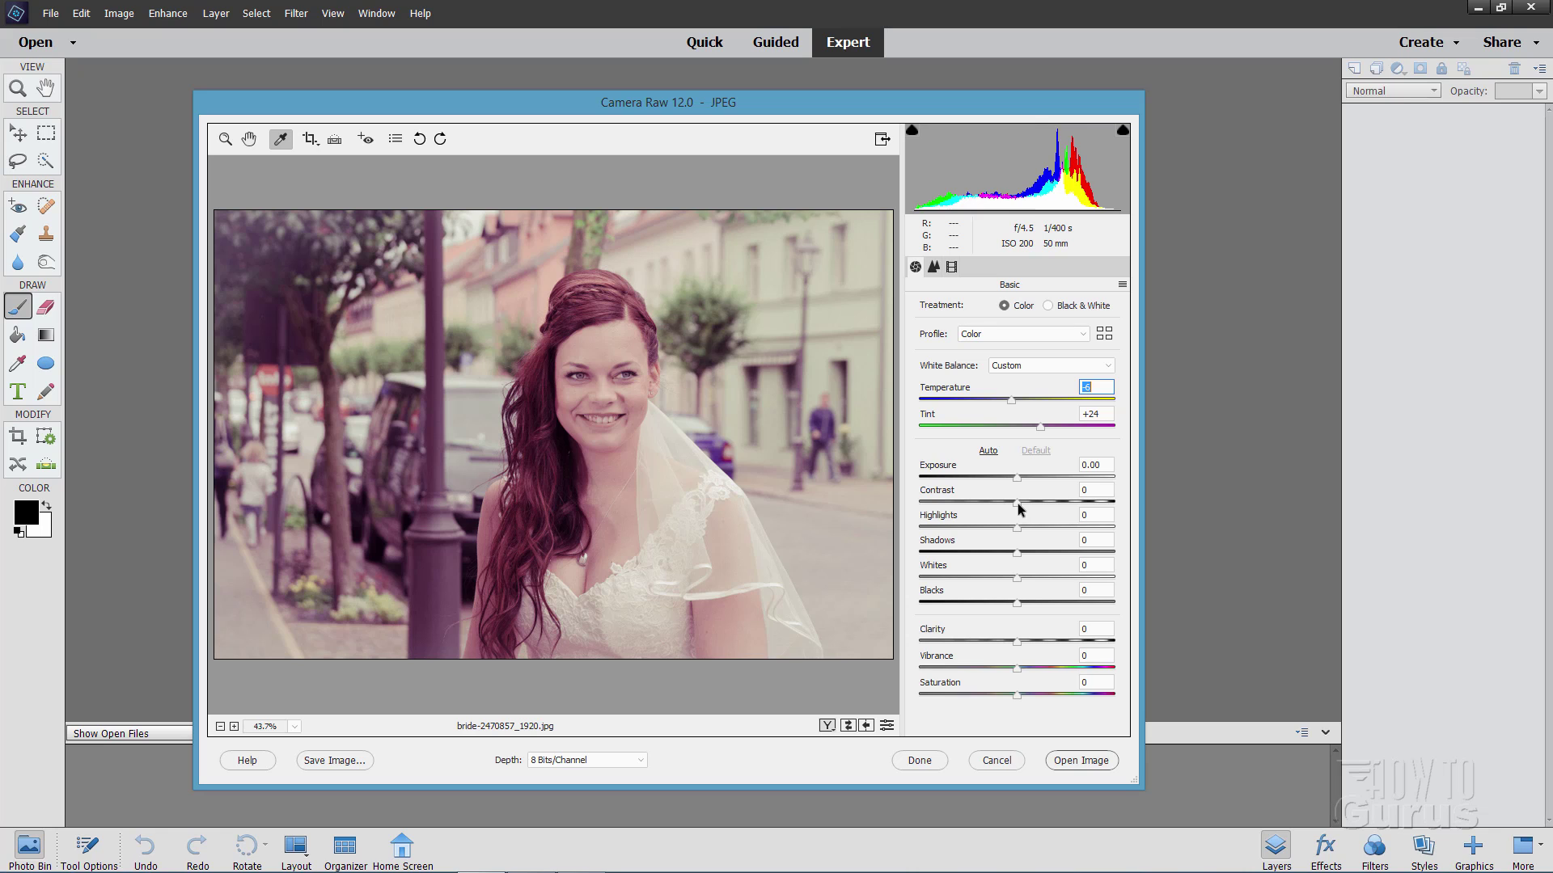
# Step: In the Basic panel set Contrast +55, Highlights +23, Shadows +33, Whites +13, Blacks -17, and raise Saturation slightly
pyautogui.moveTo(1019, 508); pyautogui.dragTo(1071, 502)
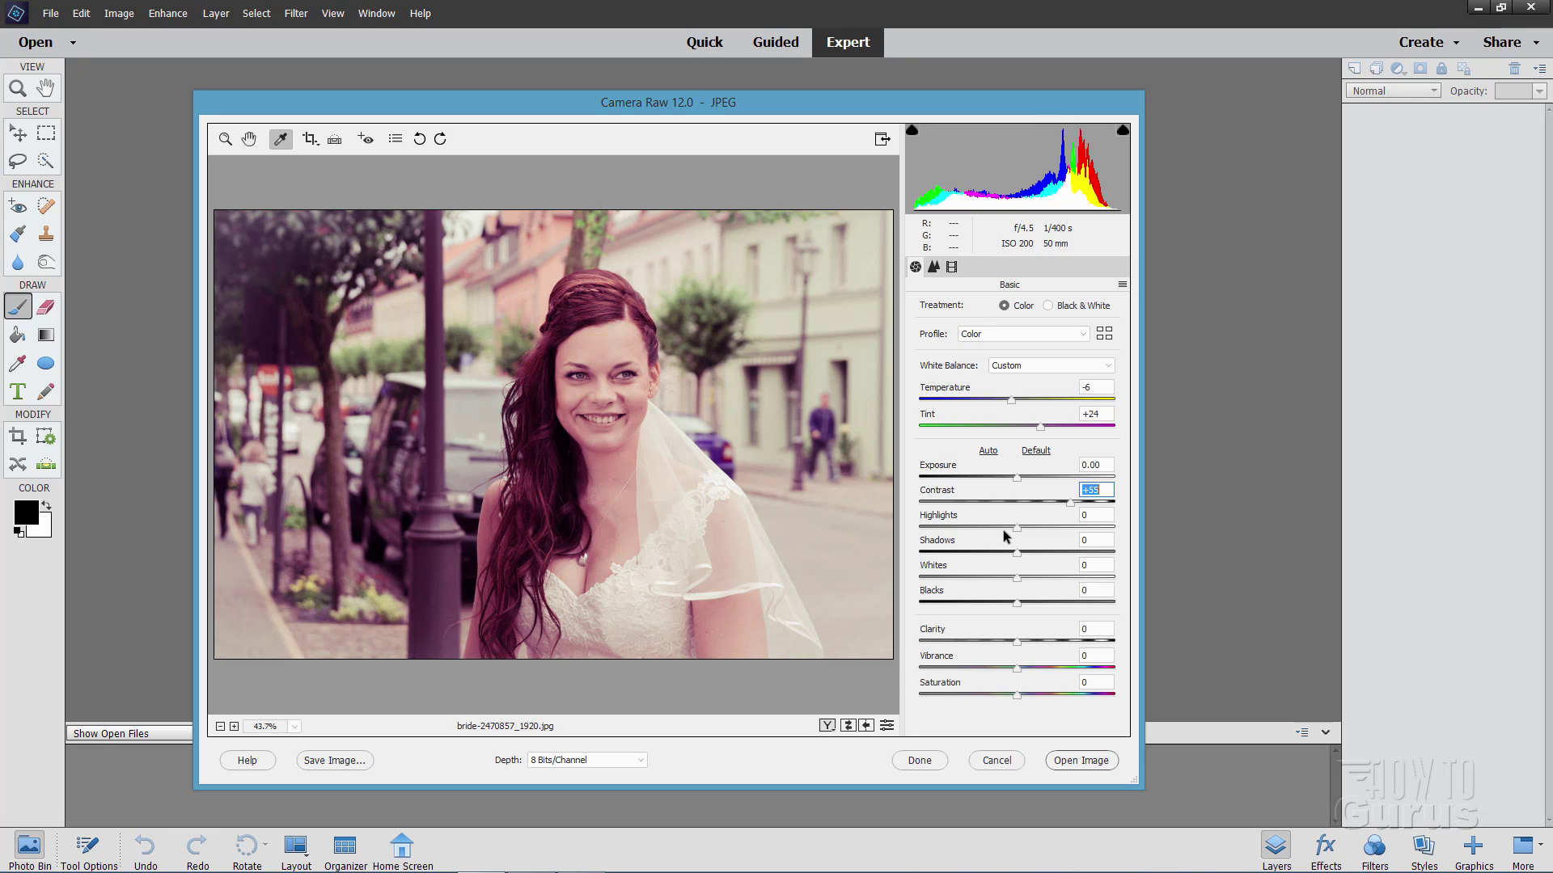
pyautogui.moveTo(1019, 532); pyautogui.dragTo(1048, 547)
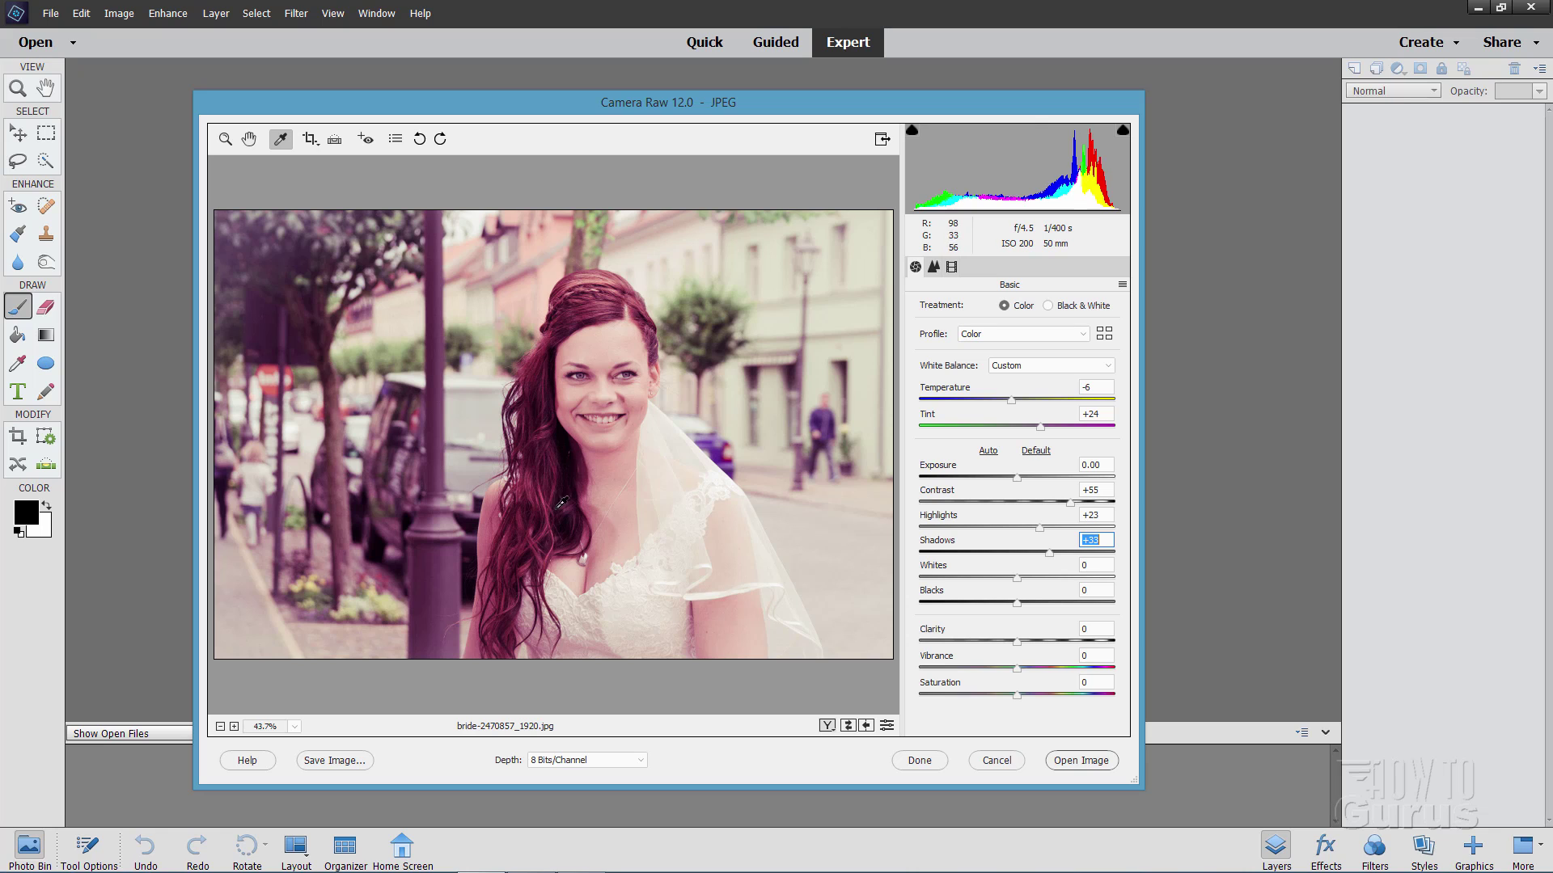
pyautogui.moveTo(1050, 550); pyautogui.dragTo(1046, 546)
pyautogui.moveTo(1017, 581); pyautogui.dragTo(1030, 576)
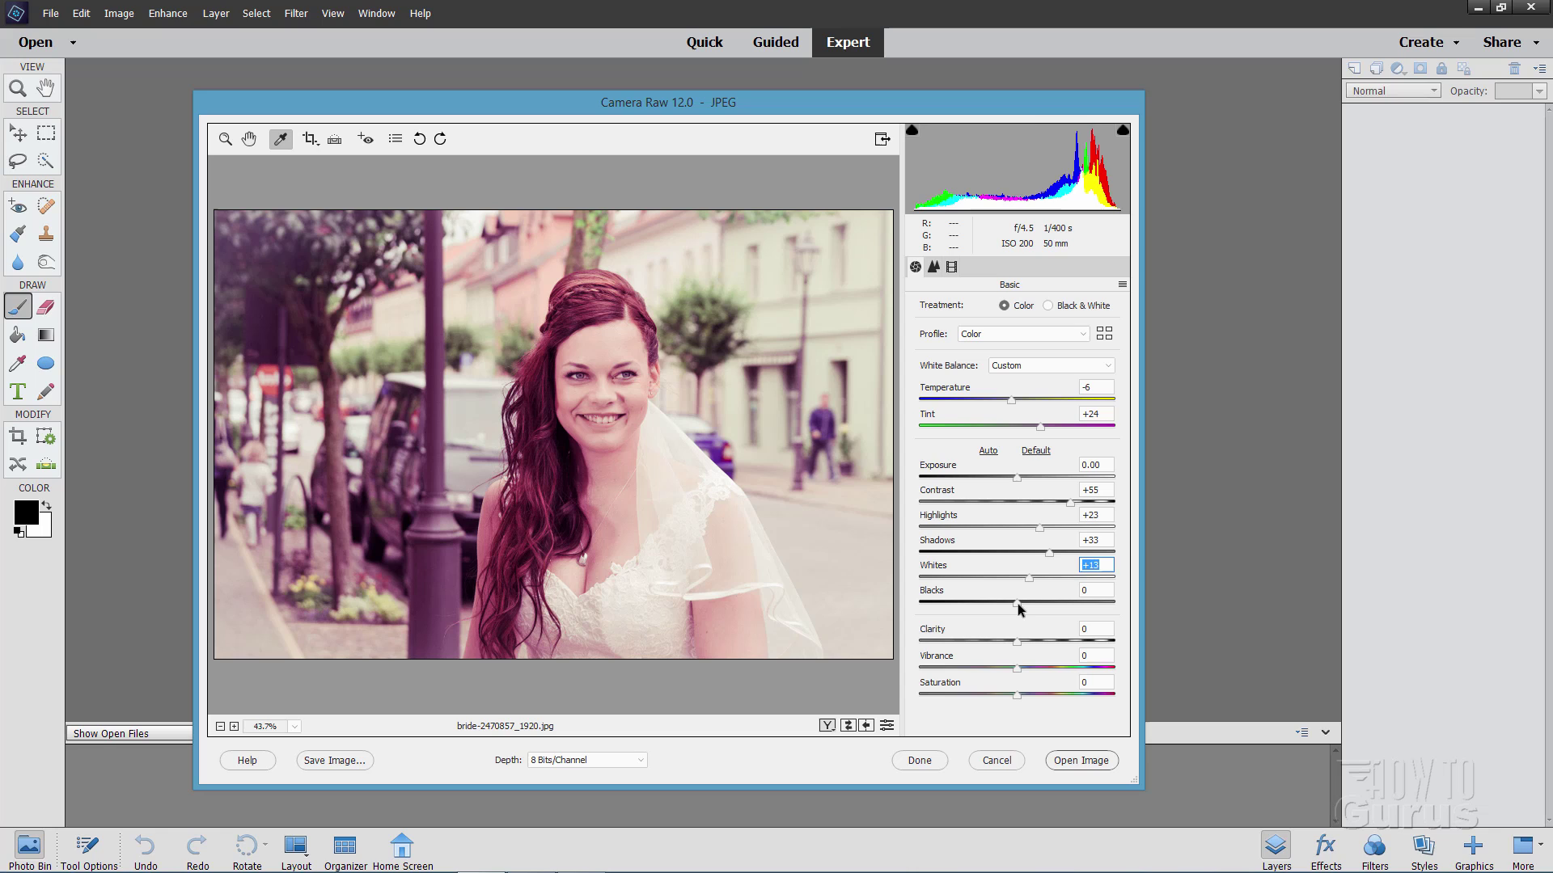
pyautogui.click(1016, 606)
pyautogui.moveTo(1023, 612); pyautogui.dragTo(1001, 603)
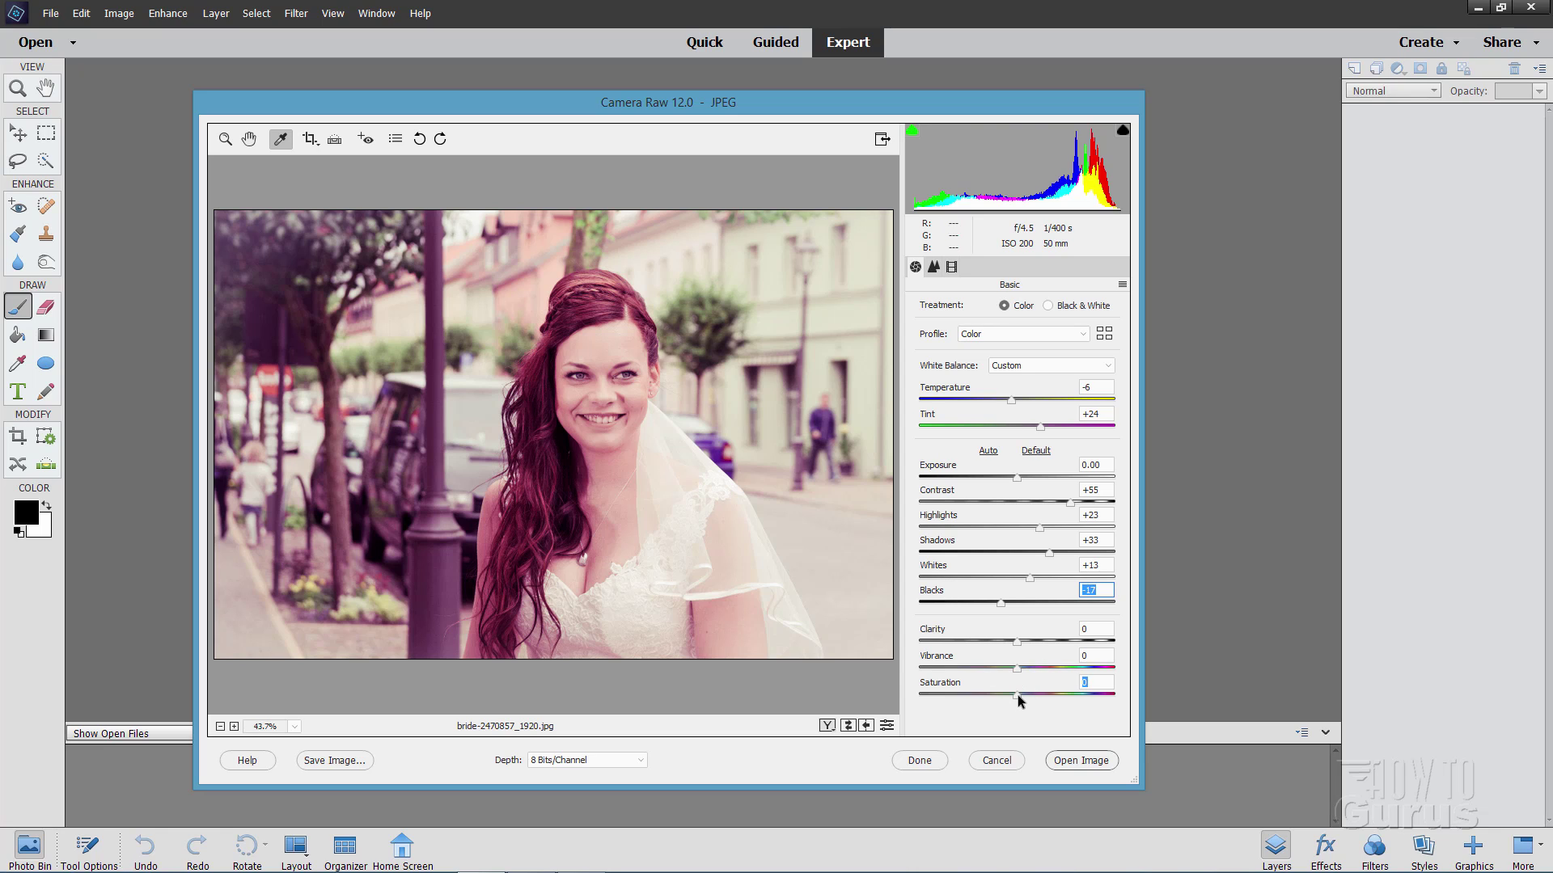
pyautogui.moveTo(1019, 696); pyautogui.dragTo(1023, 696)
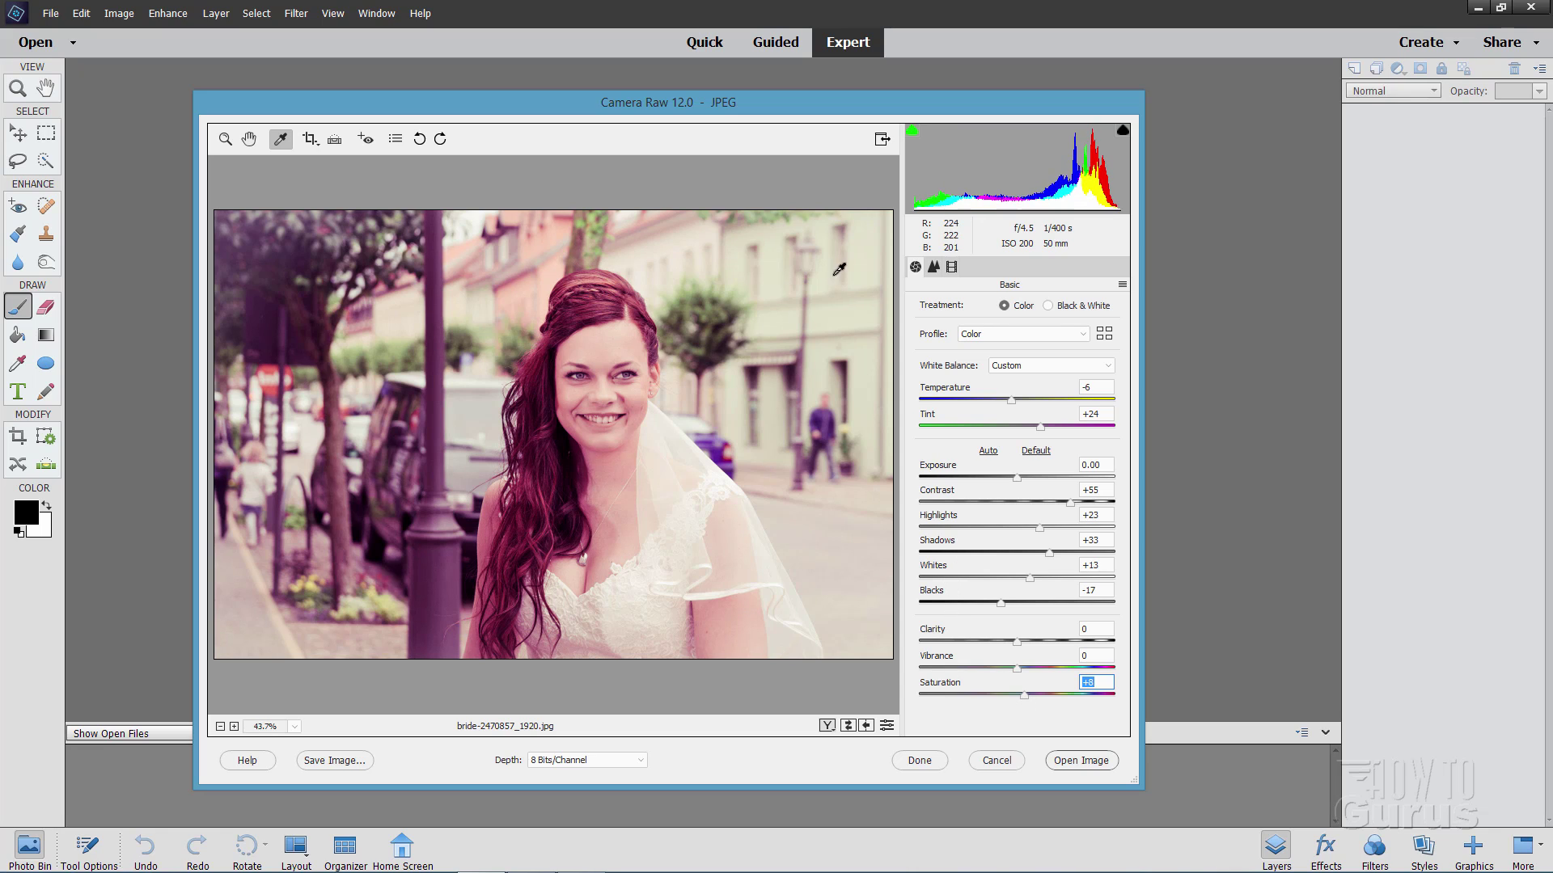
pyautogui.click(847, 726)
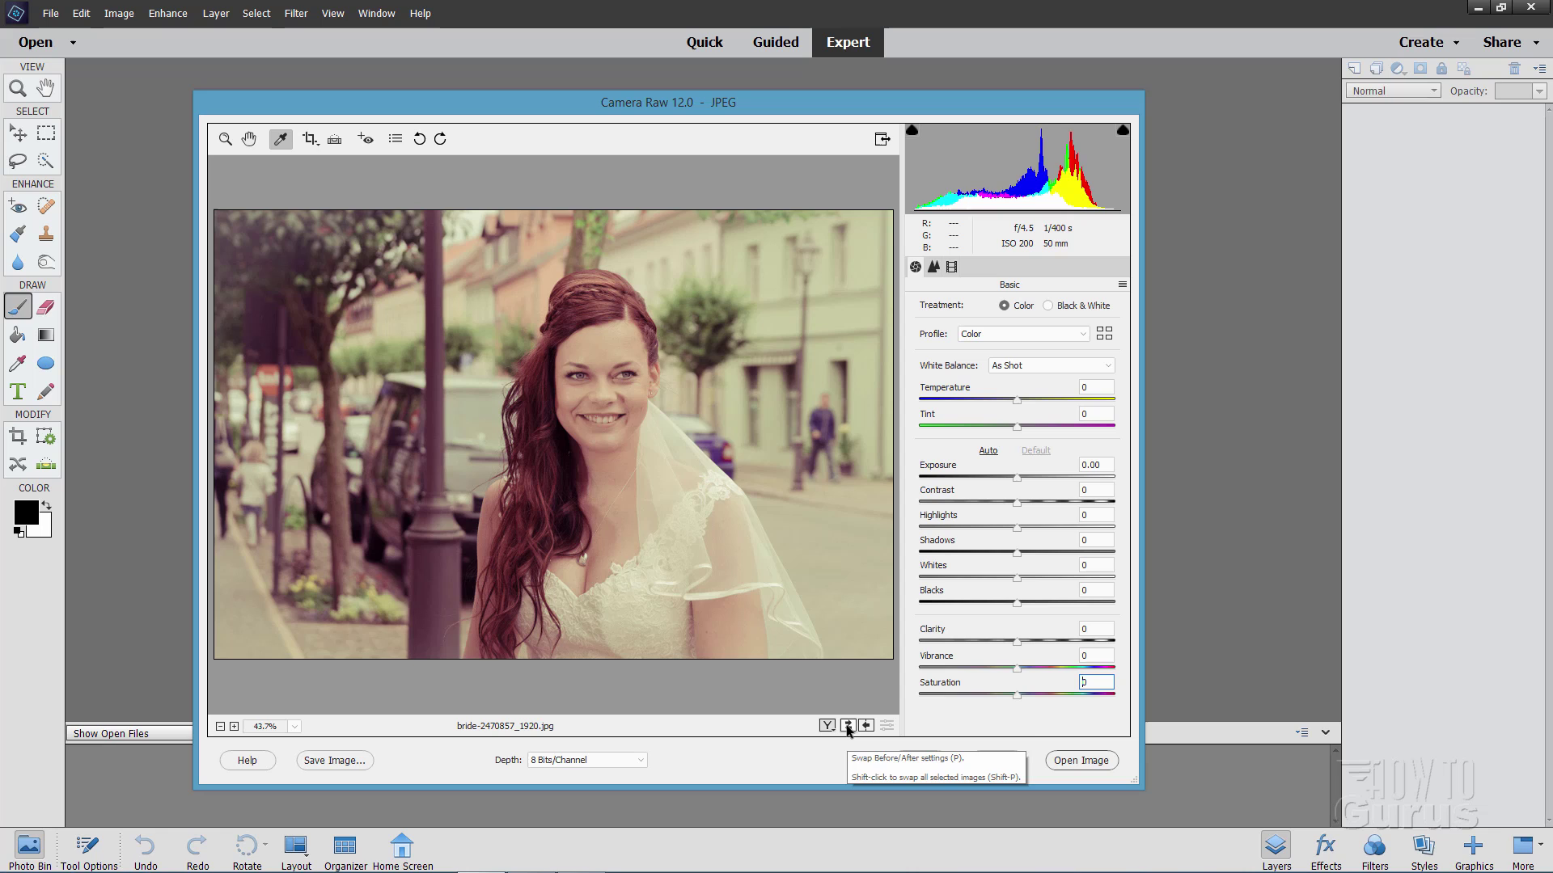
pyautogui.click(847, 726)
pyautogui.click(847, 726)
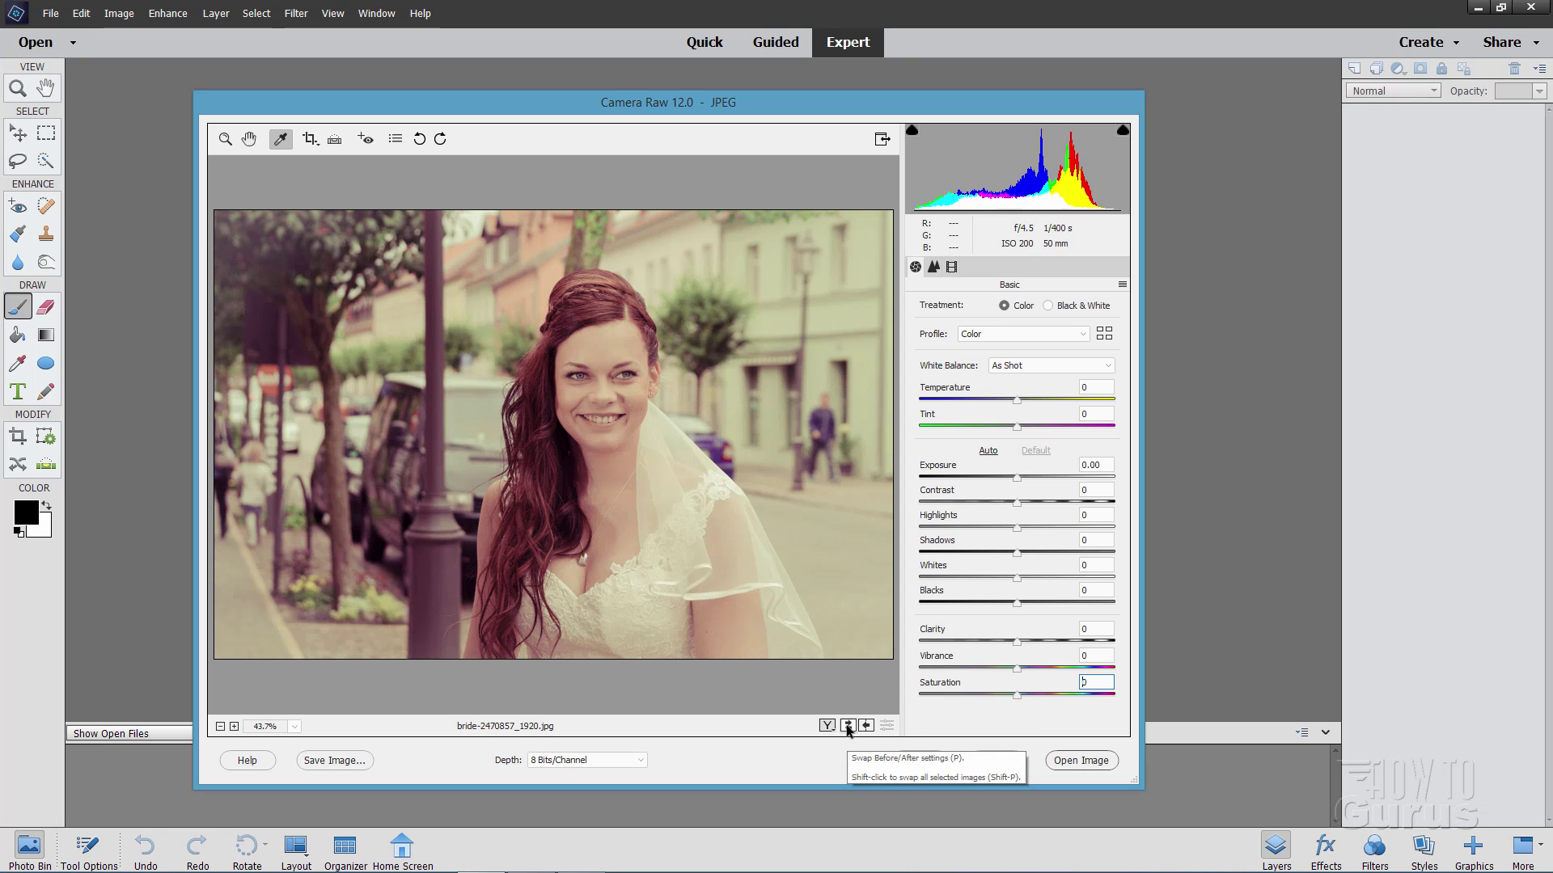
pyautogui.click(848, 726)
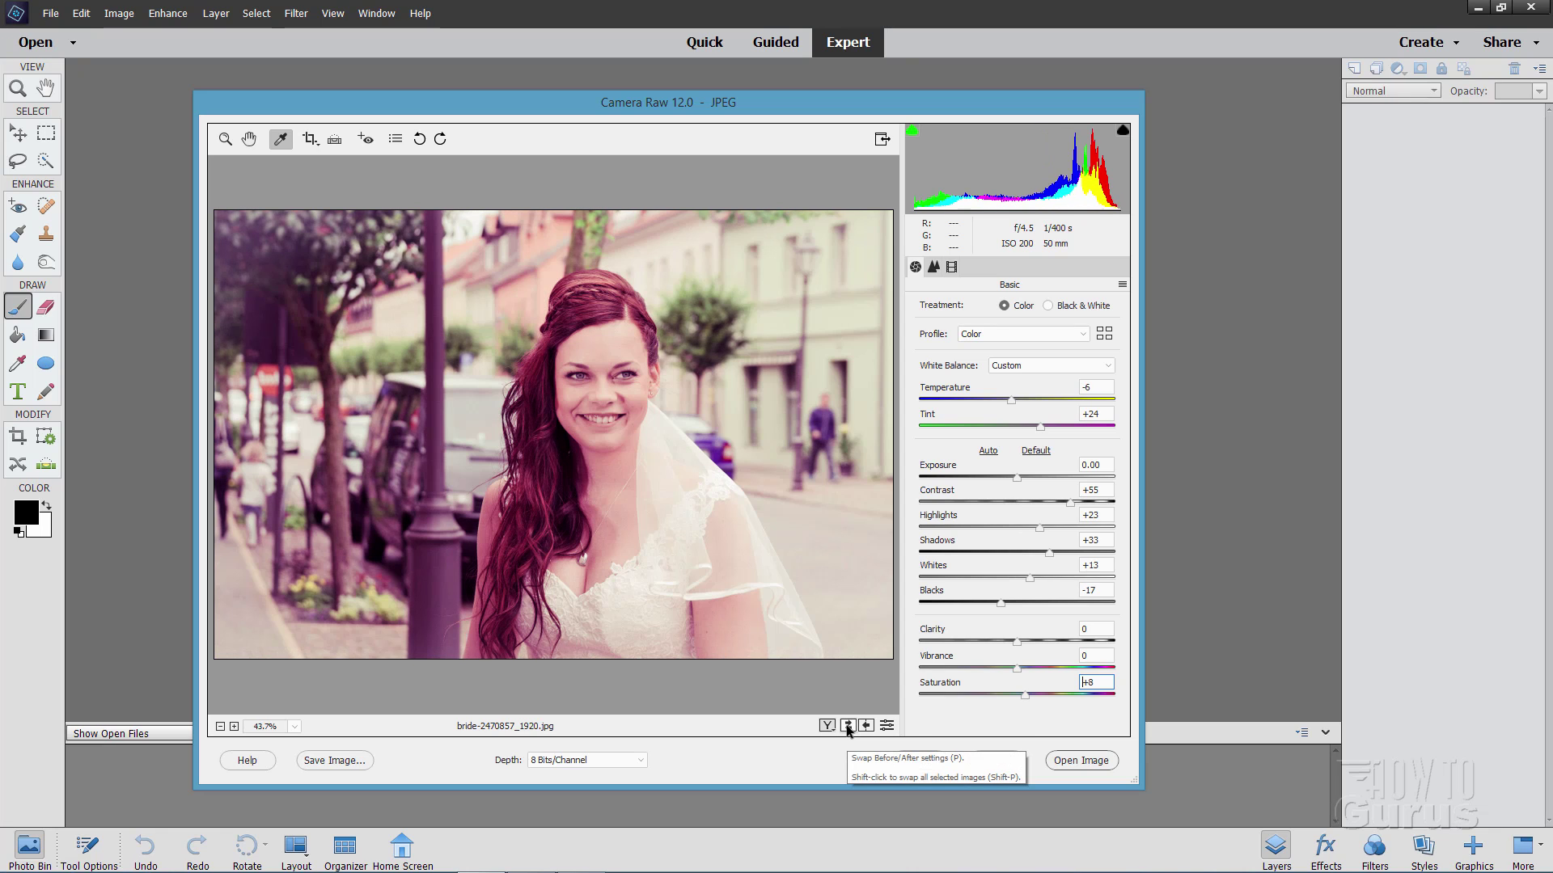
pyautogui.click(847, 726)
pyautogui.click(847, 726)
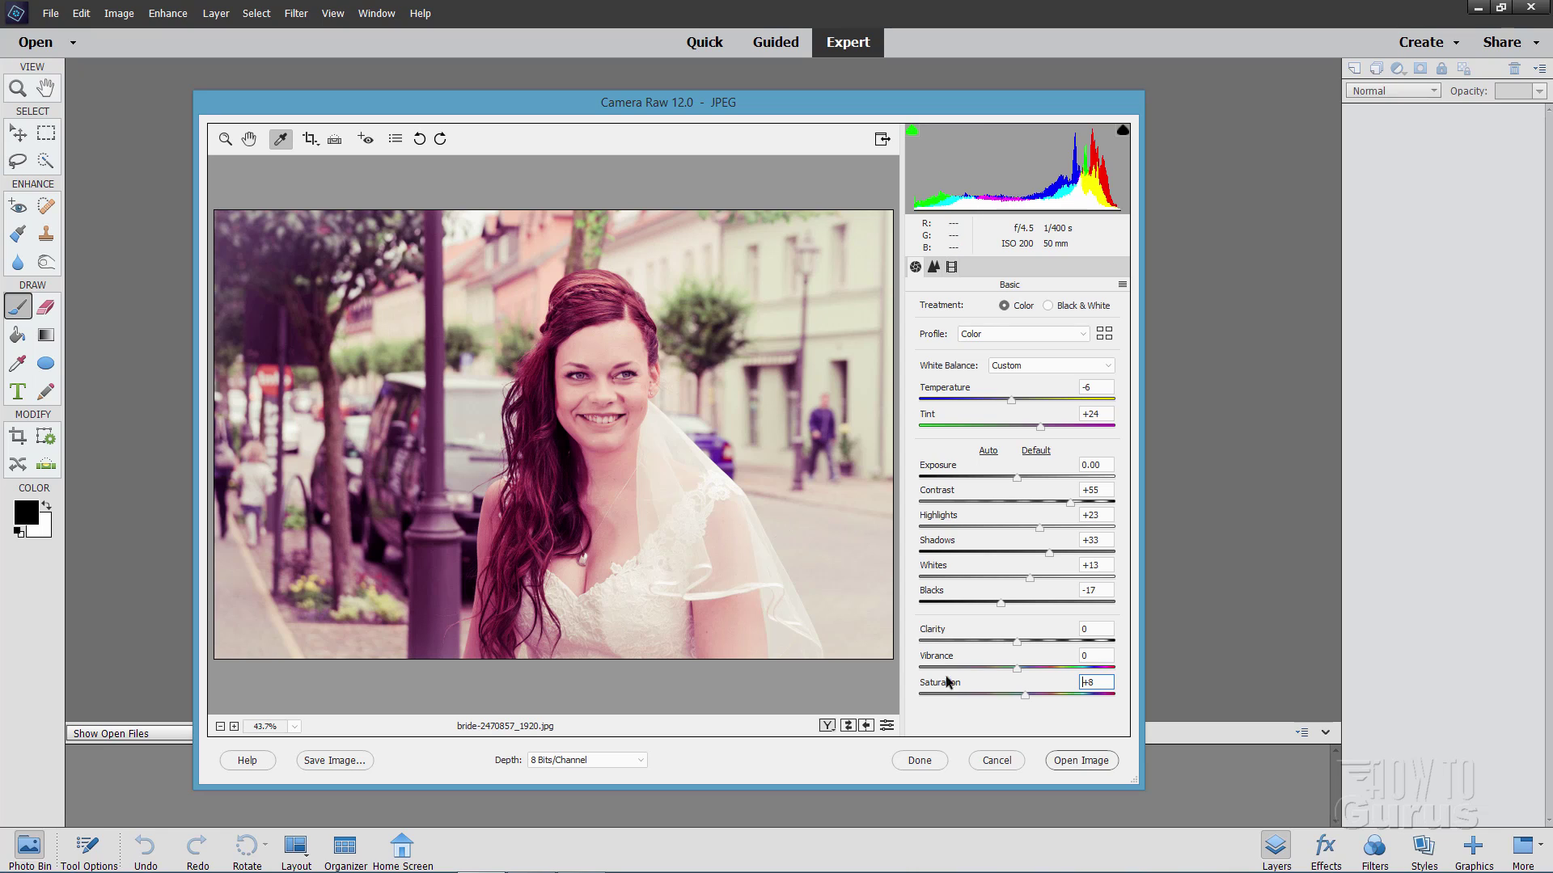
# Step: Open the corrected bride photo in the Expert editor, shift its window right, and select the Move tool
pyautogui.click(1069, 761)
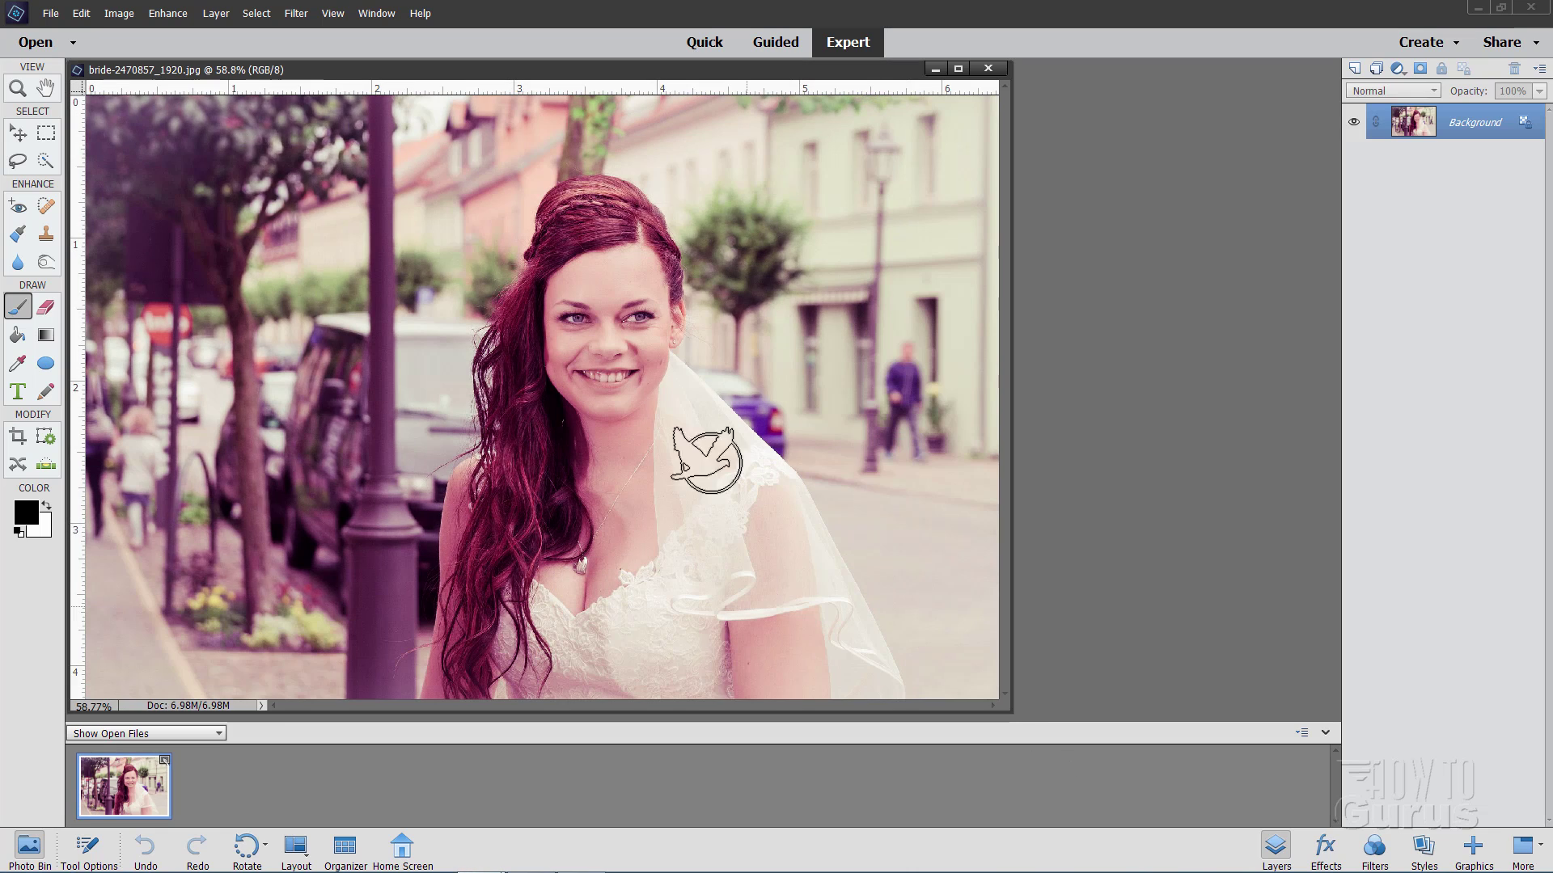
pyautogui.moveTo(663, 71); pyautogui.dragTo(767, 74)
pyautogui.press('v')
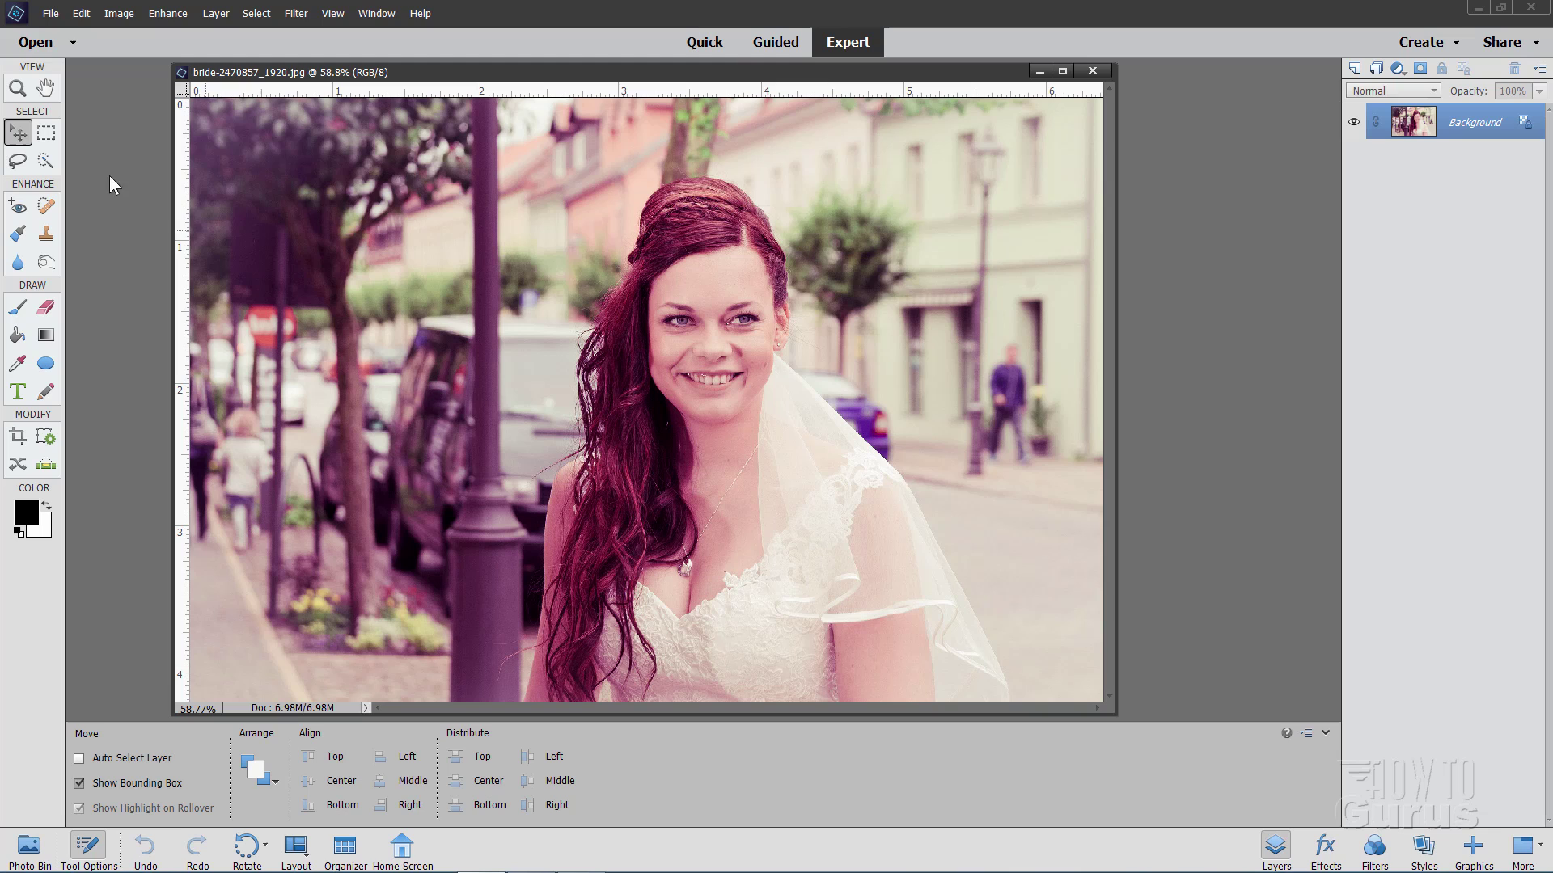
pyautogui.click(52, 23)
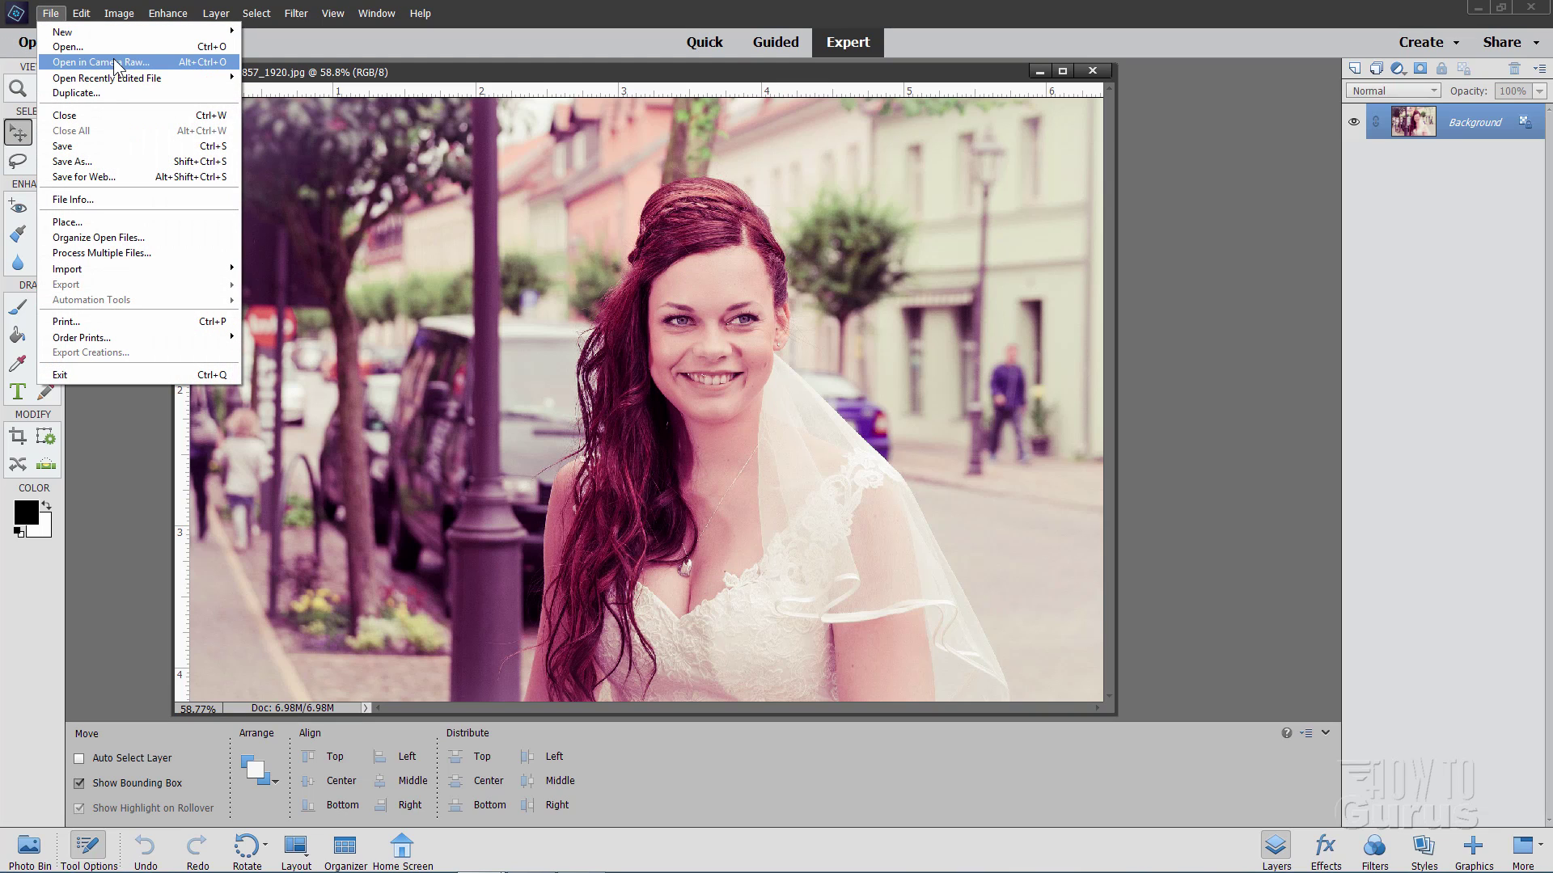
pyautogui.click(1193, 292)
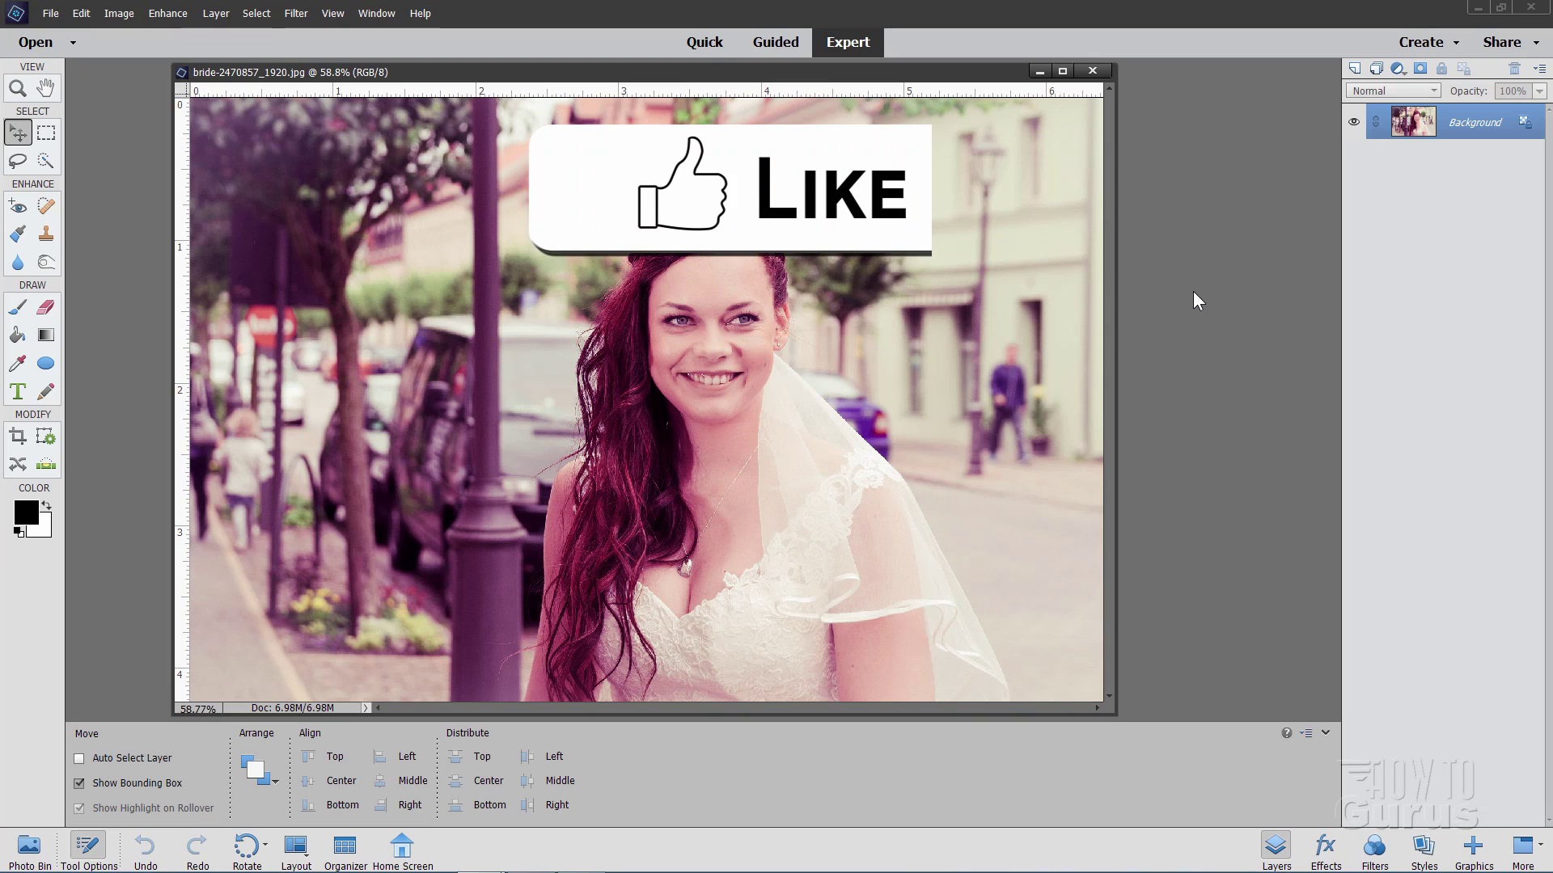